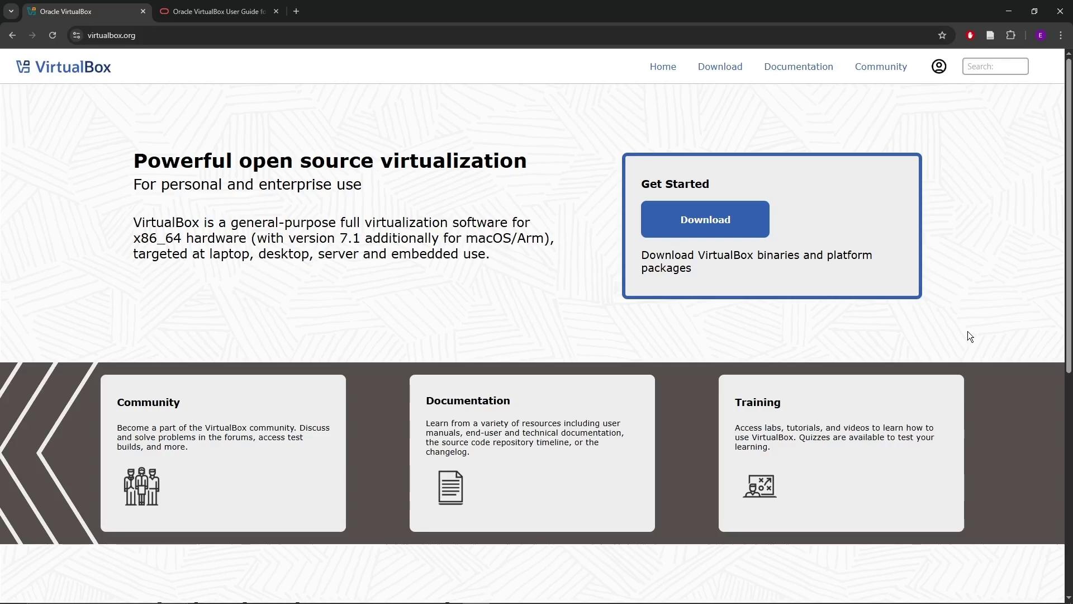
# Check the User Guide tab, return to virtualbox.org and open the 7.1.8 Downloads page.
pyautogui.click(218, 11)
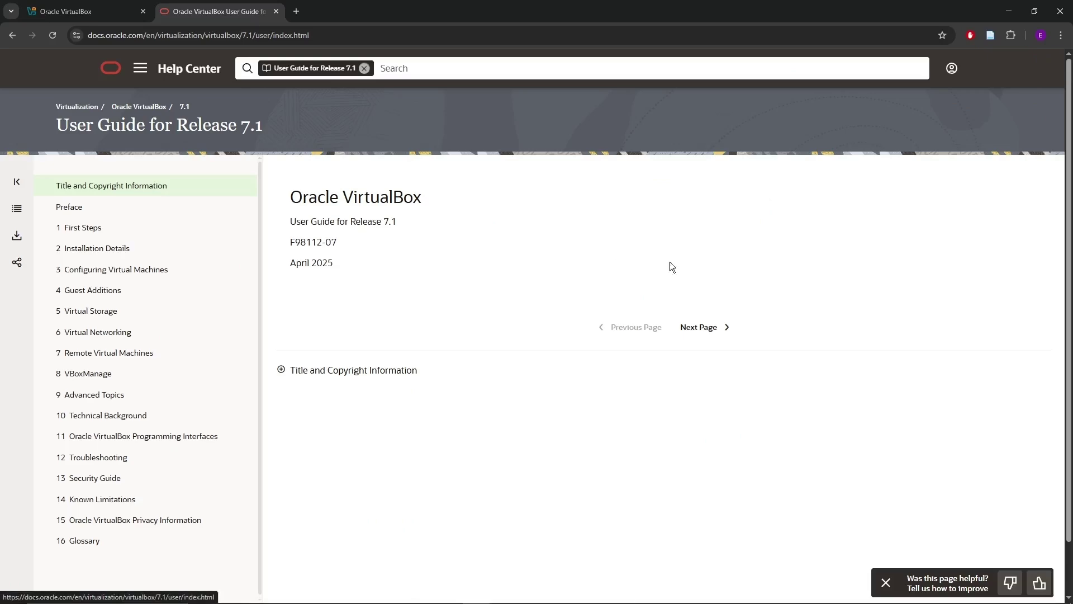
pyautogui.click(118, 6)
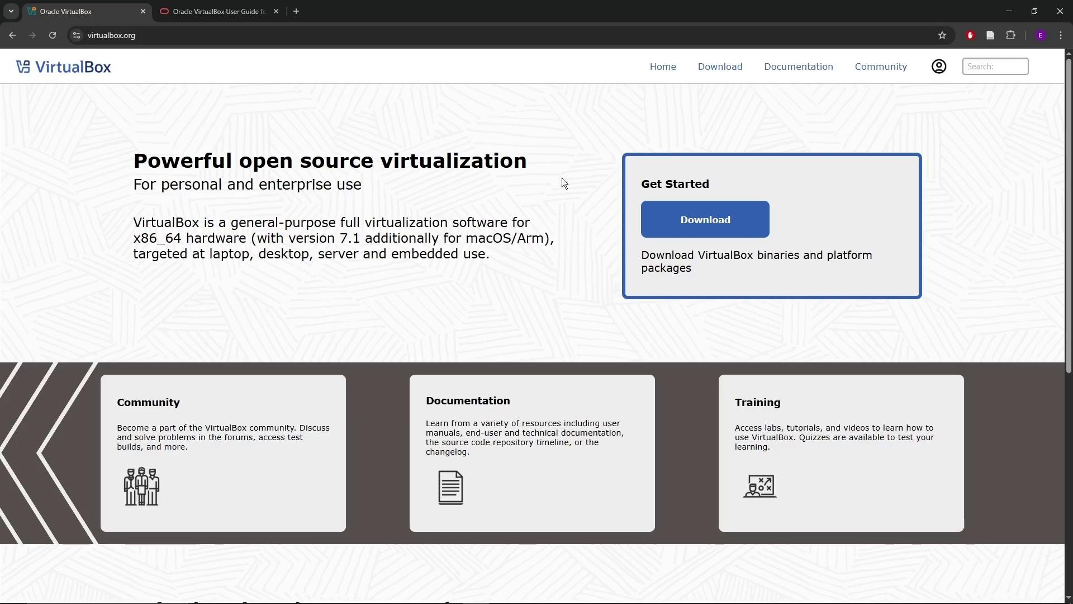
pyautogui.click(708, 230)
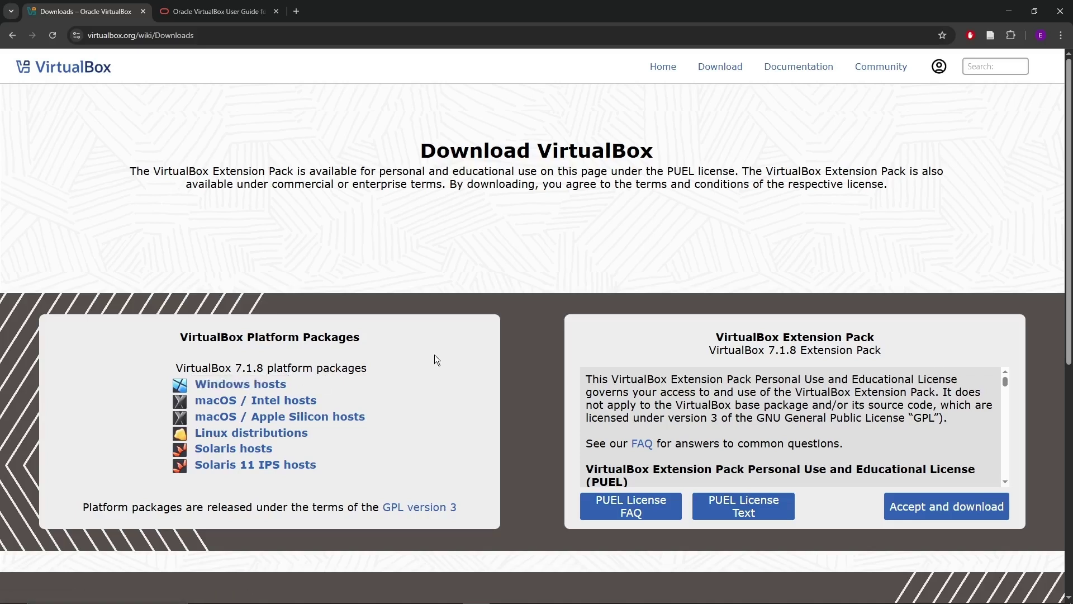
# Launch VirtualBox-7.1.8-168469-Win.exe from the Virtual Box folder in File Explorer.
pyautogui.hotkey('alt', 'Tab')
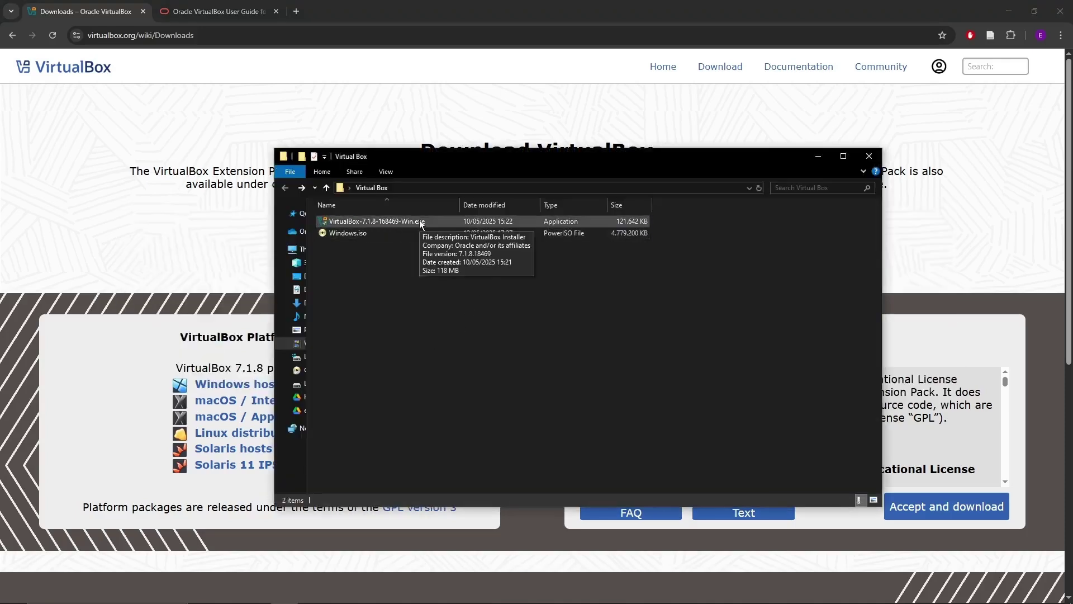
pyautogui.doubleClick(409, 223)
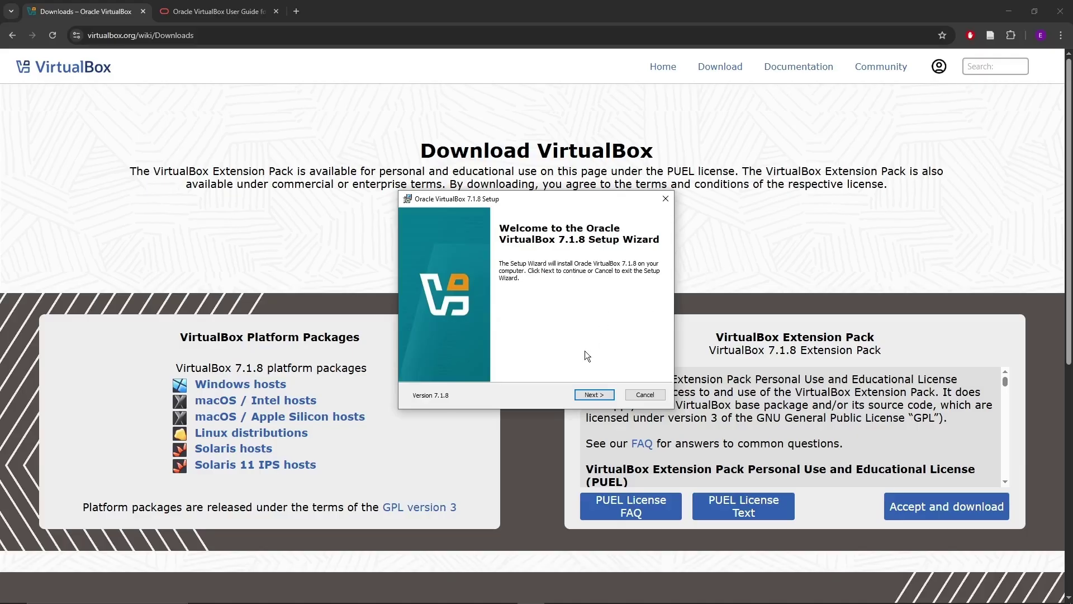
# Move past the installer's Welcome page and accept the licence agreement terms.
pyautogui.click(593, 395)
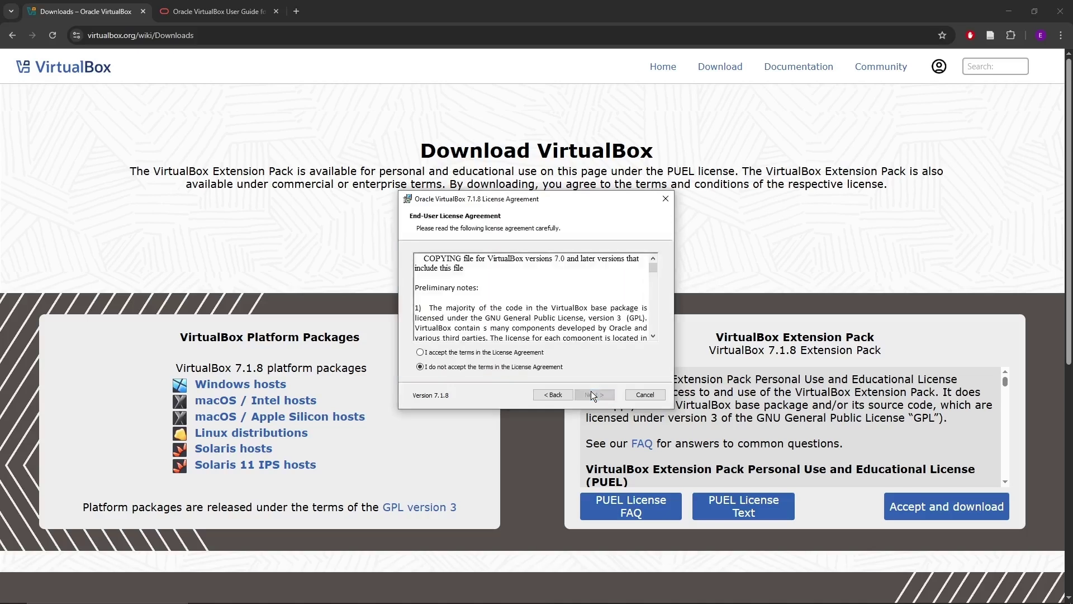
pyautogui.click(486, 353)
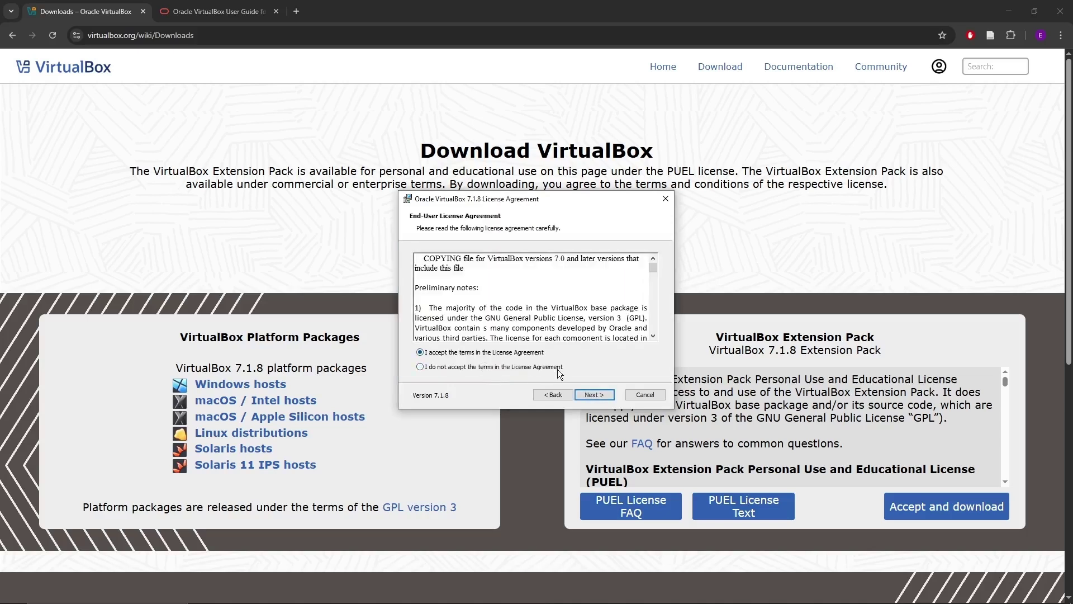
# Continue to Custom Setup and read the USB Support, Networking and Python Support descriptions.
pyautogui.click(594, 395)
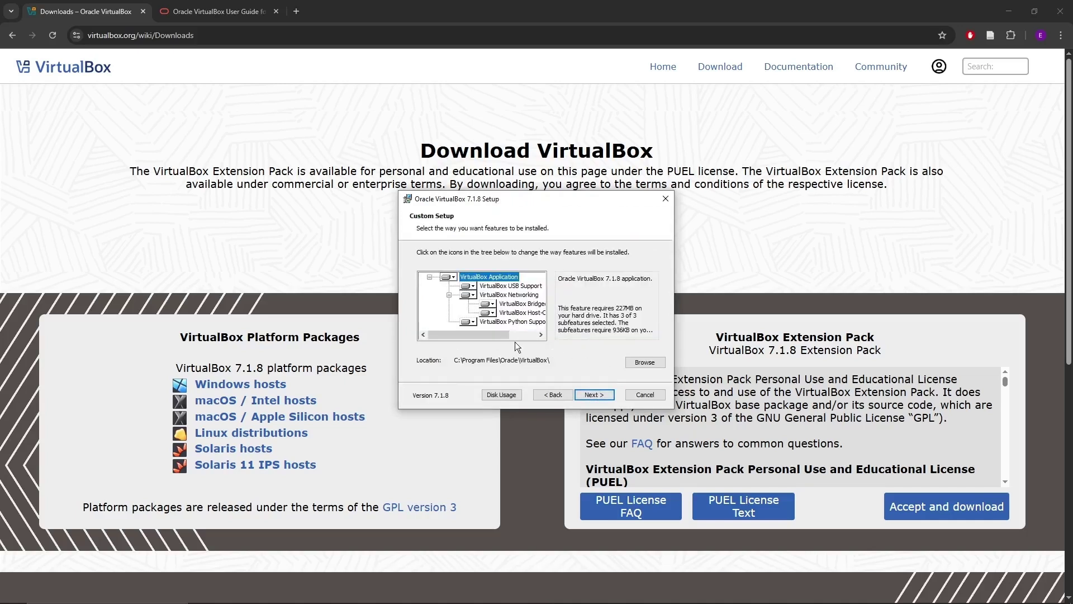
pyautogui.moveTo(506, 334)
pyautogui.mouseDown()
pyautogui.moveTo(555, 343)
pyautogui.moveTo(504, 349)
pyautogui.mouseUp()
pyautogui.click(498, 287)
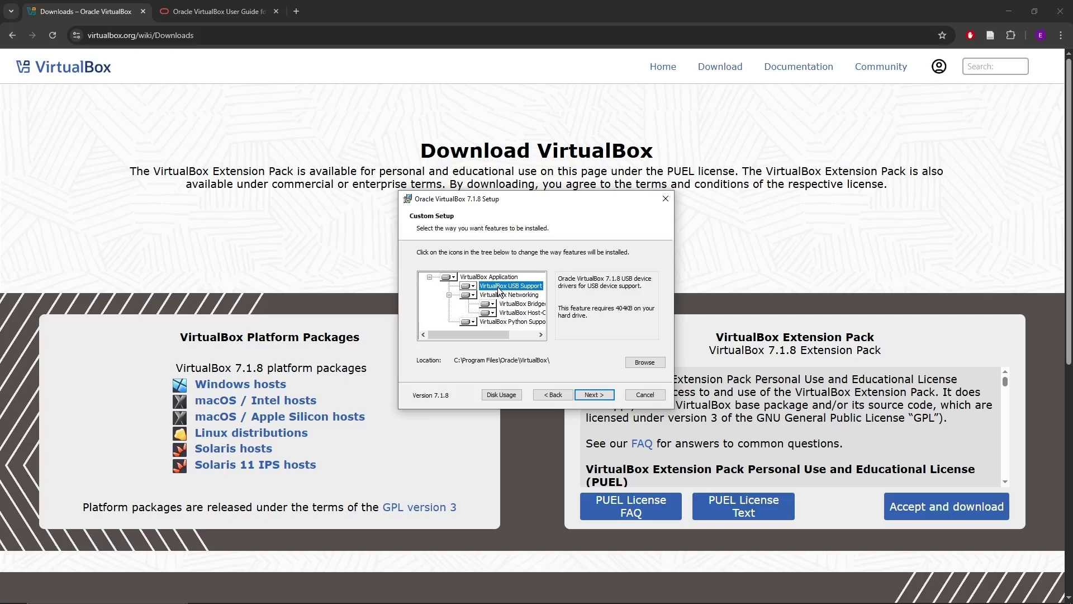
pyautogui.click(510, 295)
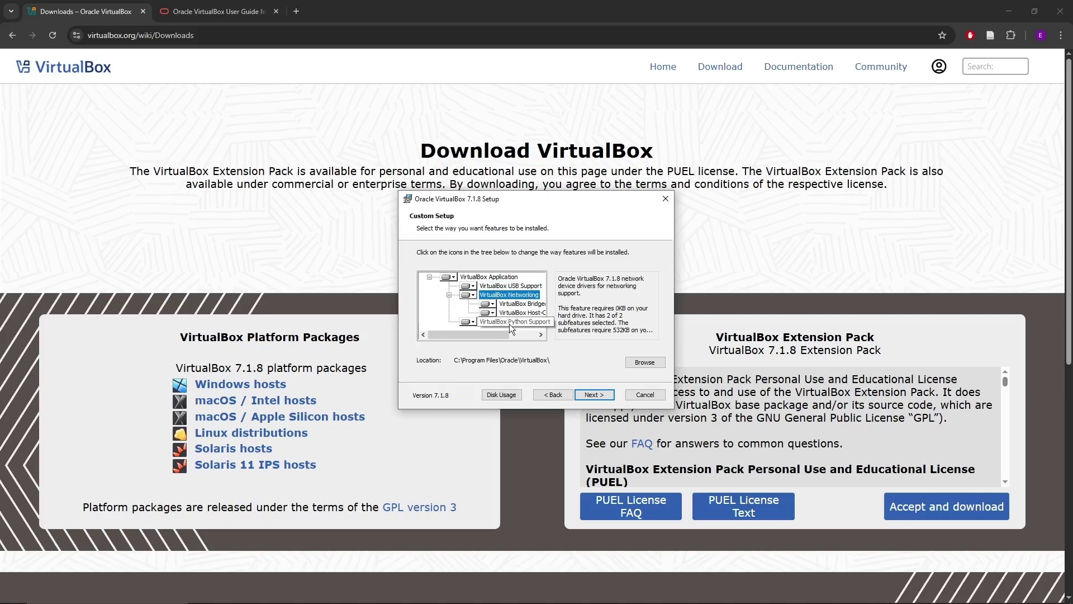
pyautogui.moveTo(503, 335)
pyautogui.mouseDown()
pyautogui.moveTo(528, 333)
pyautogui.moveTo(525, 323)
pyautogui.moveTo(493, 341)
pyautogui.mouseUp()
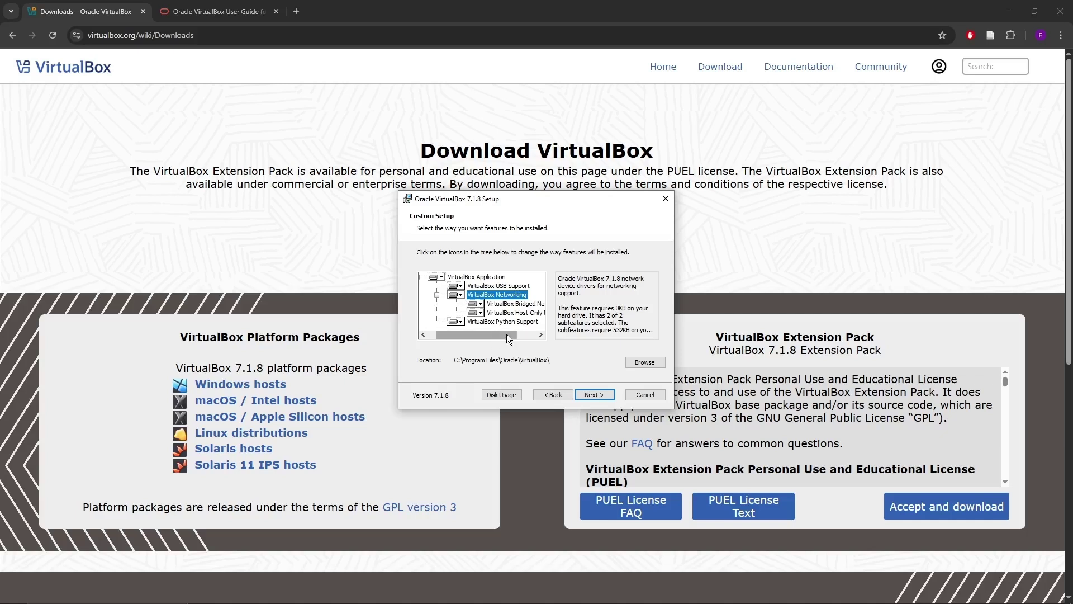
pyautogui.click(511, 323)
pyautogui.moveTo(506, 334)
pyautogui.mouseDown()
pyautogui.moveTo(529, 342)
pyautogui.moveTo(508, 349)
pyautogui.mouseUp()
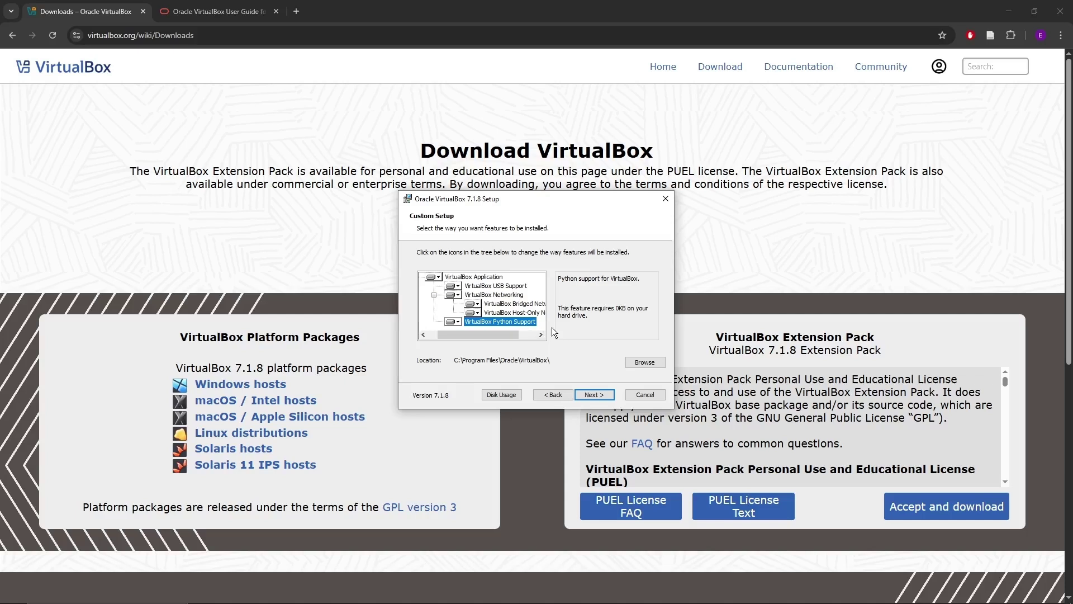
pyautogui.moveTo(505, 335)
pyautogui.mouseDown()
pyautogui.moveTo(493, 337)
pyautogui.moveTo(522, 335)
pyautogui.moveTo(505, 341)
pyautogui.mouseUp()
# Set VirtualBox Python Support to 'Entire feature will be unavailable' and continue past feature selection.
pyautogui.click(472, 323)
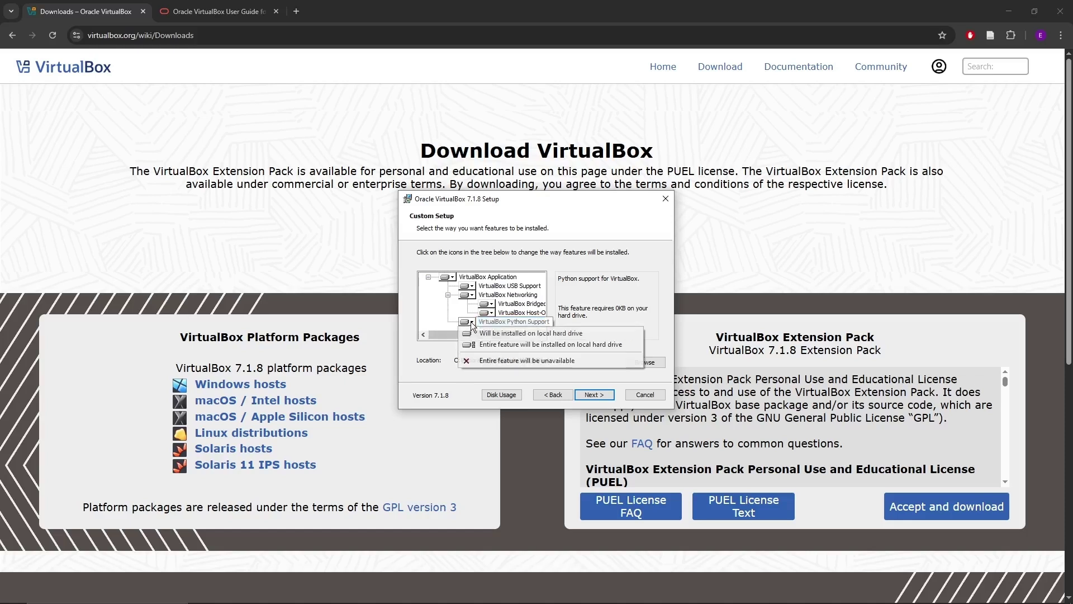
pyautogui.click(491, 359)
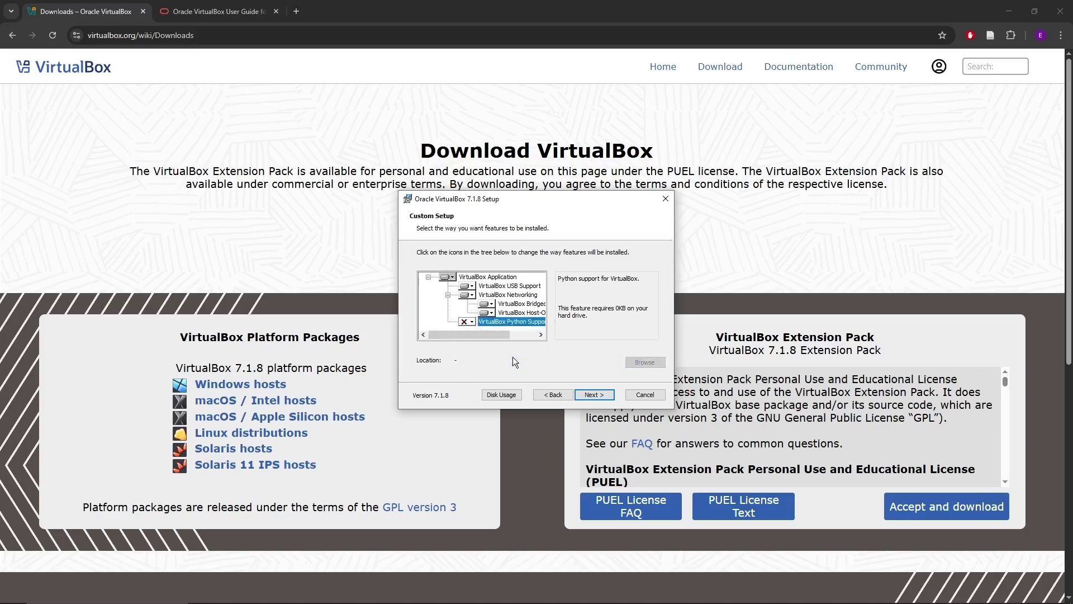
pyautogui.click(595, 393)
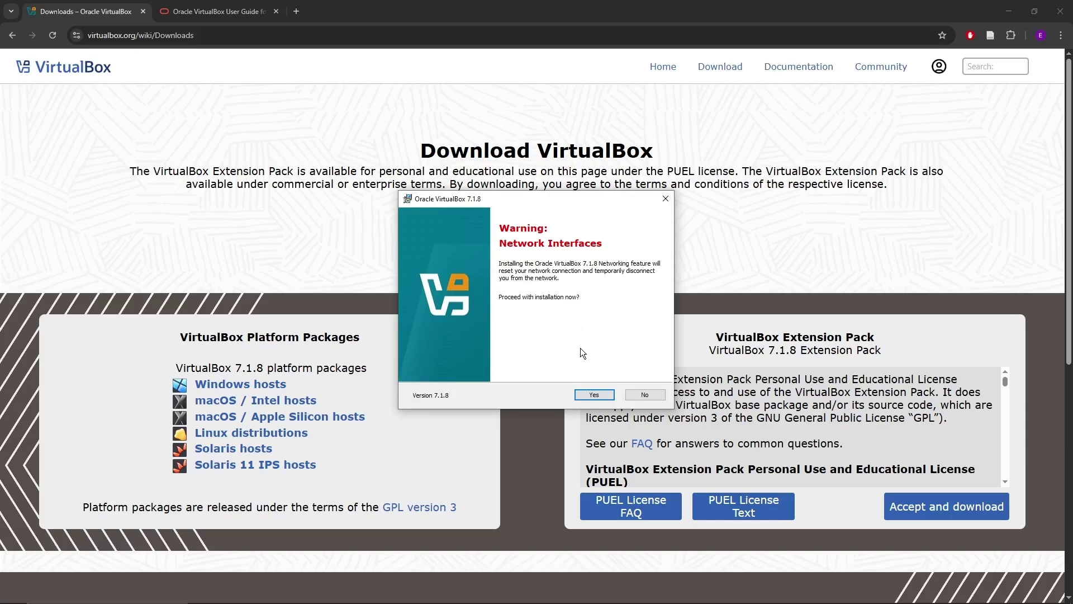
# Answer Yes to the Network Interfaces warning to proceed with installation.
pyautogui.click(595, 395)
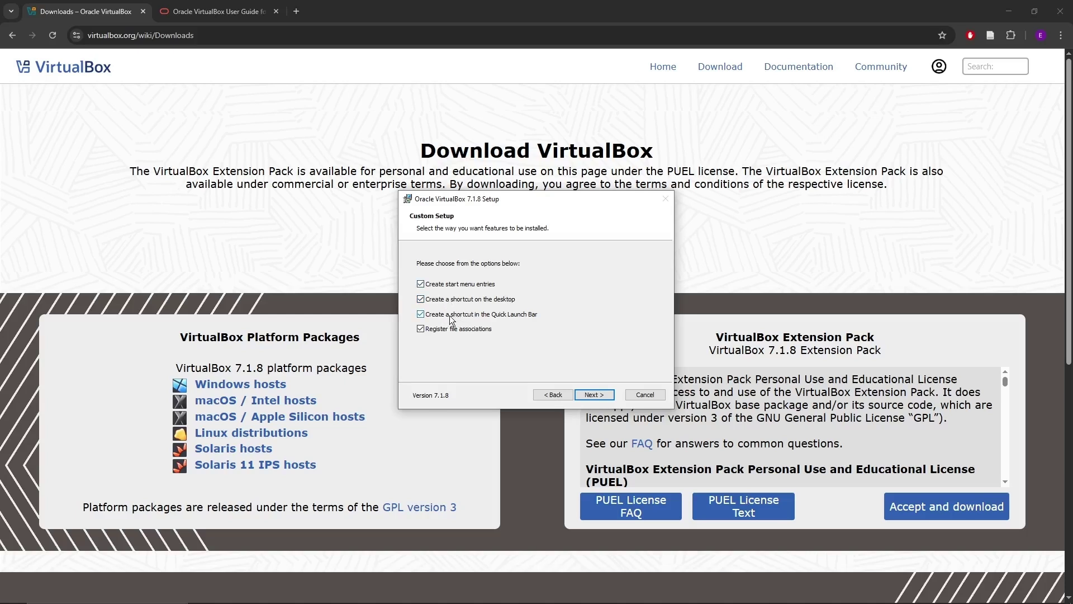
# Uncheck the Quick Launch Bar shortcut option, keeping the other three options checked.
pyautogui.click(427, 316)
# Proceed to Ready to Install and install VirtualBox 7.1.8.
pyautogui.click(603, 397)
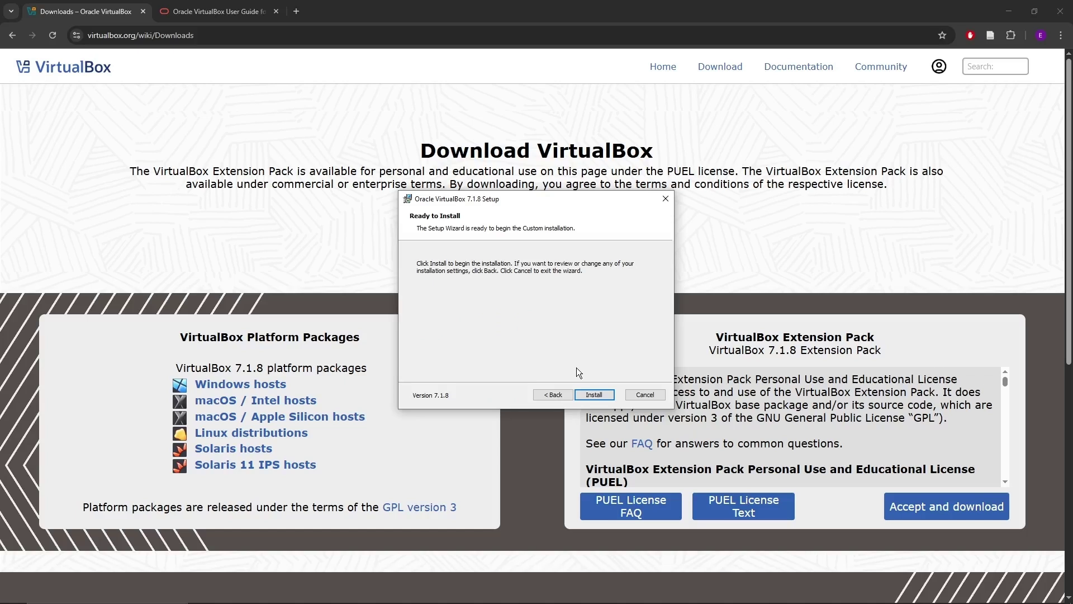
pyautogui.click(598, 393)
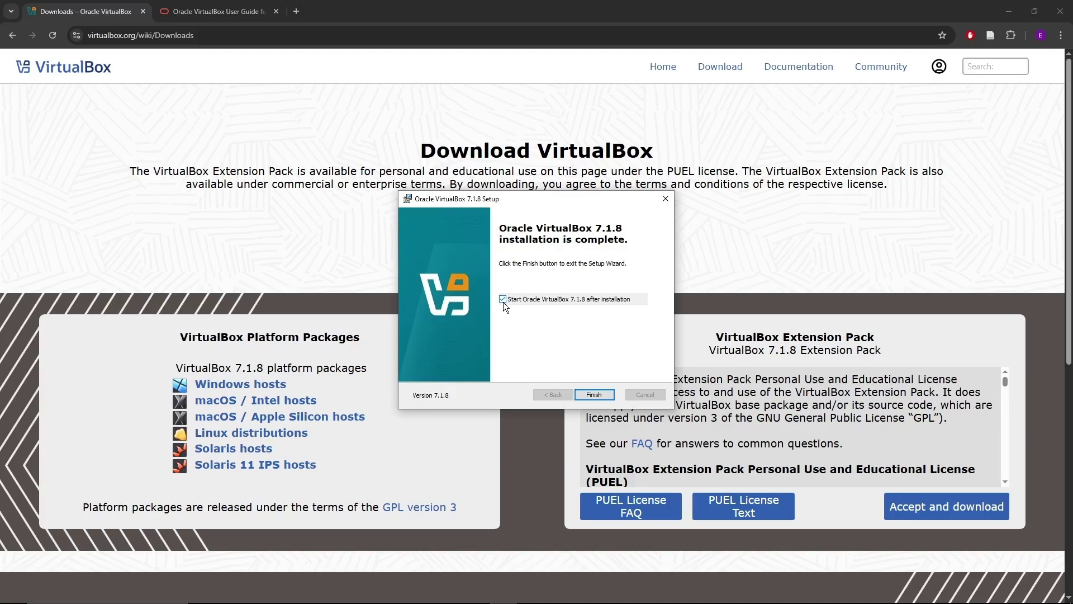
# Finish the Setup Wizard to launch VirtualBox, then switch to the Chrome User Guide tab.
pyautogui.click(594, 396)
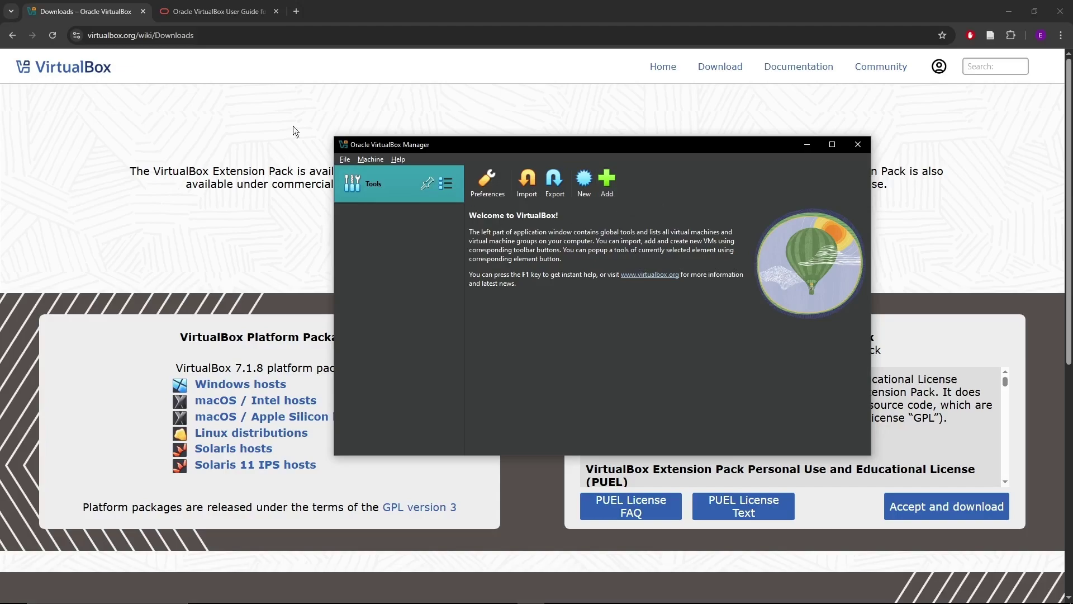
pyautogui.click(218, 11)
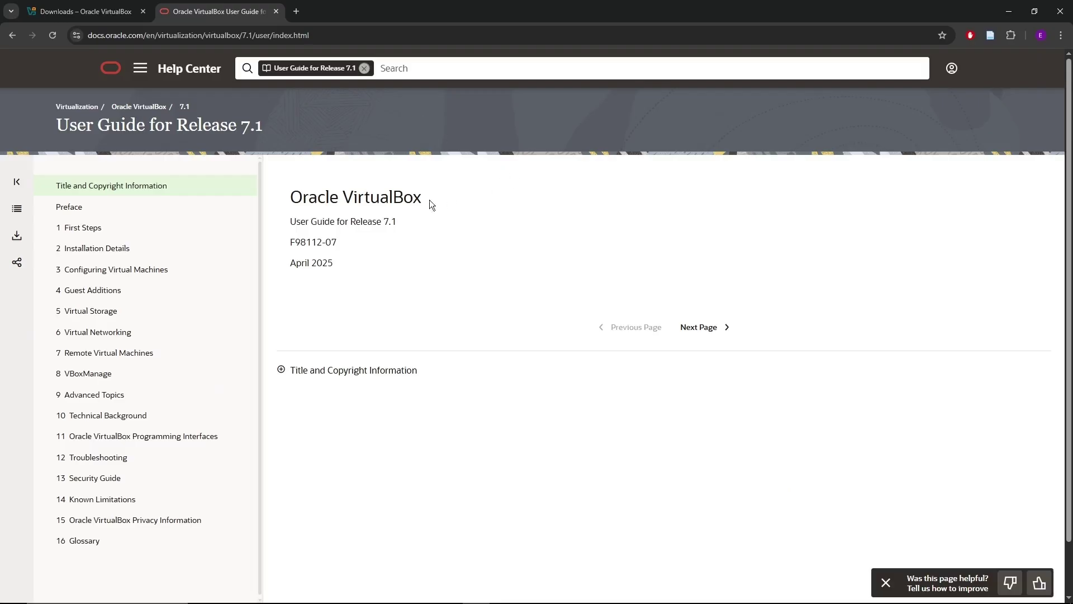
# Open the guide's First Steps chapter and scroll to the Host and Guest Combinations table.
pyautogui.click(182, 233)
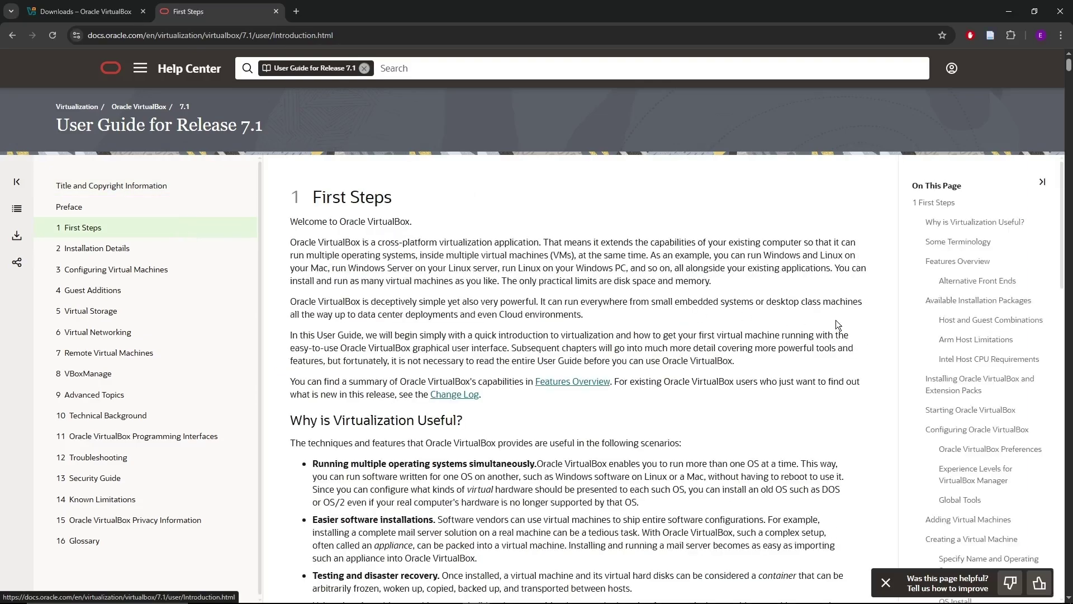
pyautogui.scroll(-3, 836, 320)
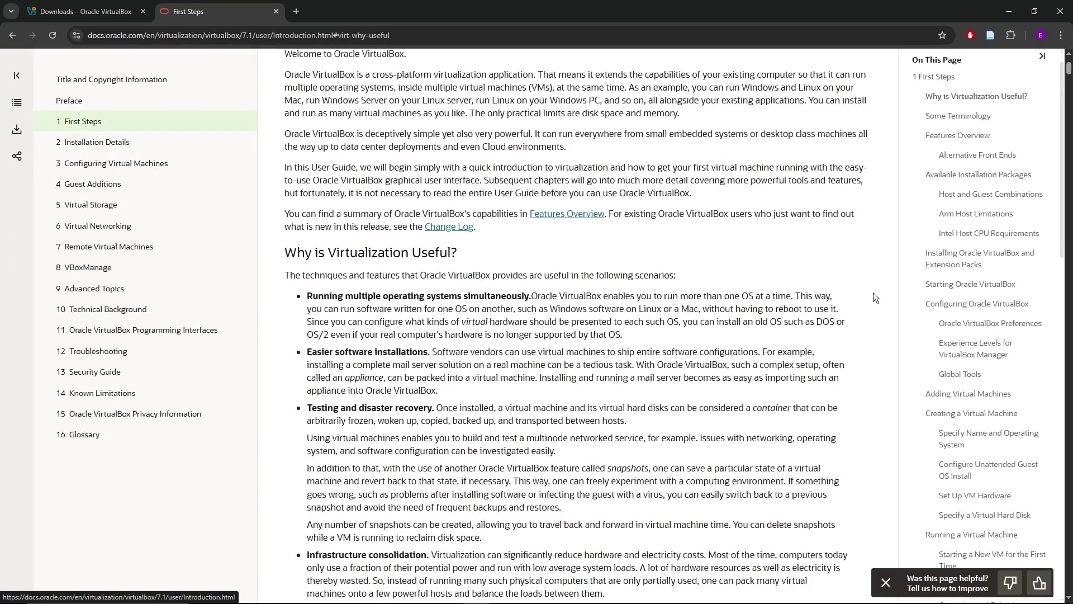
pyautogui.scroll(3, 831, 237)
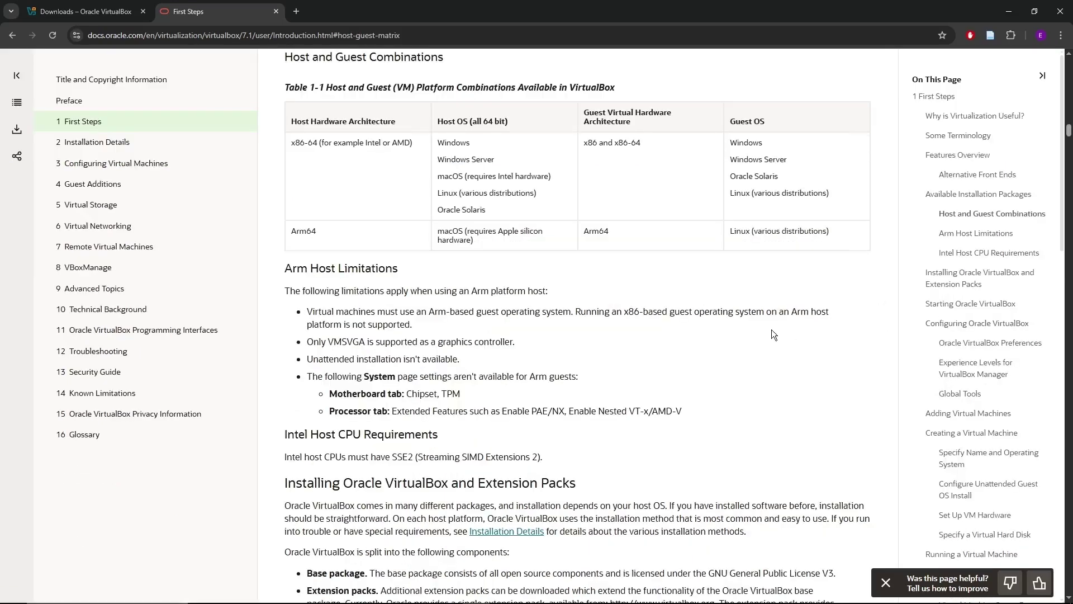
pyautogui.scroll(2, 772, 333)
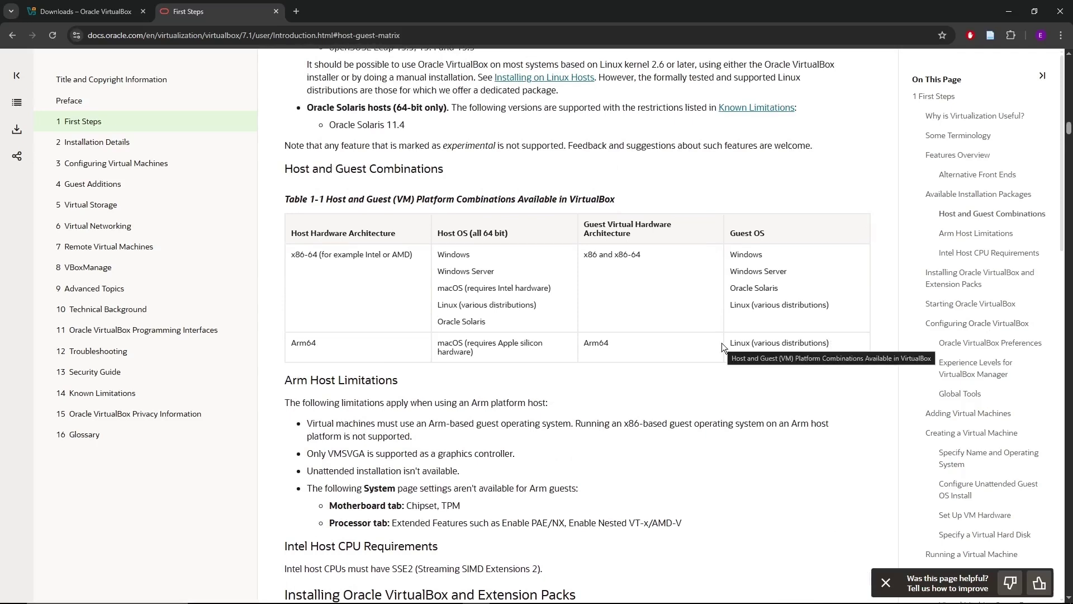
# Highlight Table 1-1 entries: Windows and the x86 guests, then macOS and Linux for Arm64.
pyautogui.moveTo(472, 253)
pyautogui.mouseDown()
pyautogui.moveTo(437, 254)
pyautogui.moveTo(469, 233)
pyautogui.mouseUp()
pyautogui.click(481, 250)
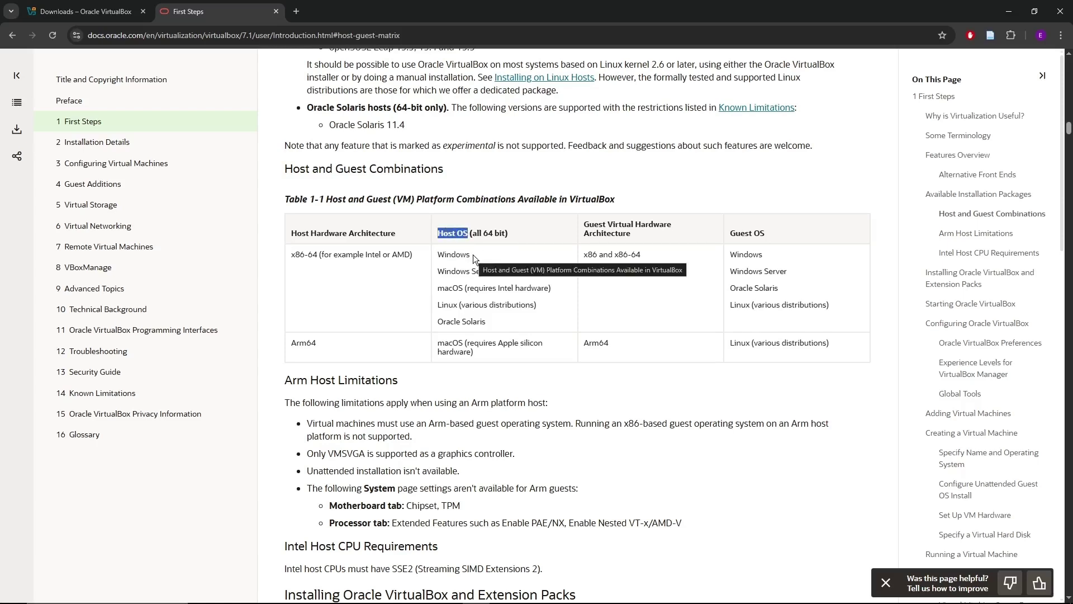
pyautogui.click(437, 261)
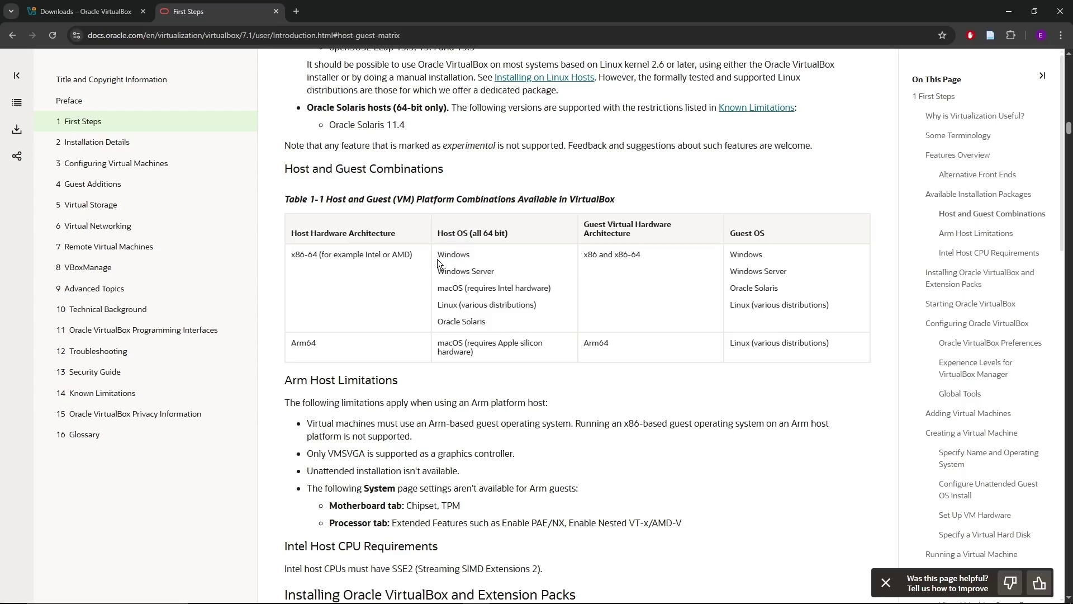
pyautogui.moveTo(730, 260); pyautogui.dragTo(834, 307)
pyautogui.click(791, 272)
pyautogui.moveTo(438, 342); pyautogui.dragTo(464, 342)
pyautogui.moveTo(730, 343); pyautogui.dragTo(750, 343)
pyautogui.moveTo(732, 256); pyautogui.dragTo(831, 299)
pyautogui.click(793, 256)
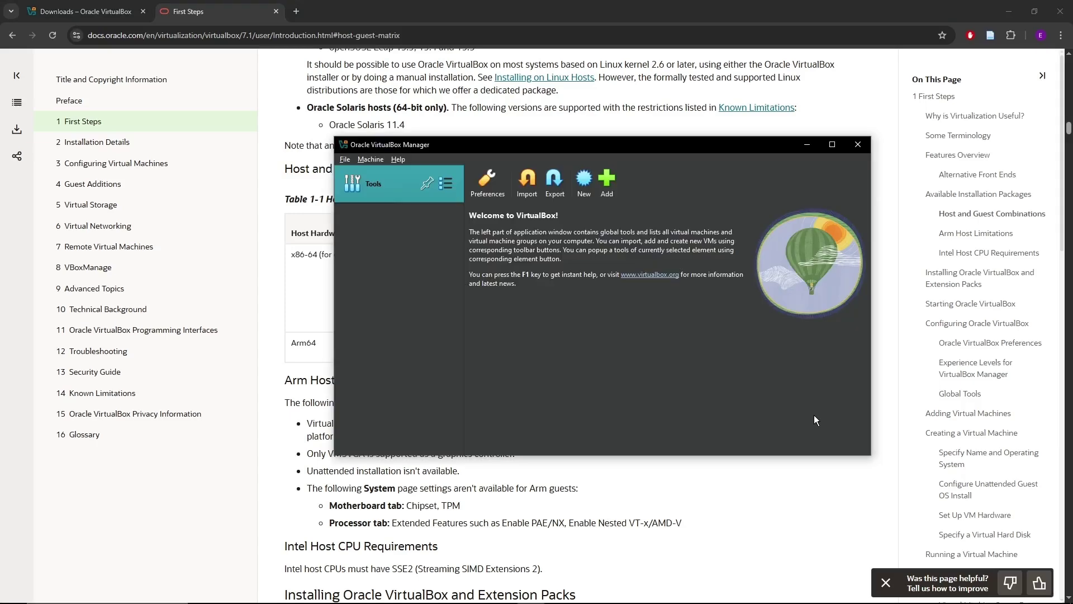
# Start a new virtual machine and name it Test.
pyautogui.click(584, 182)
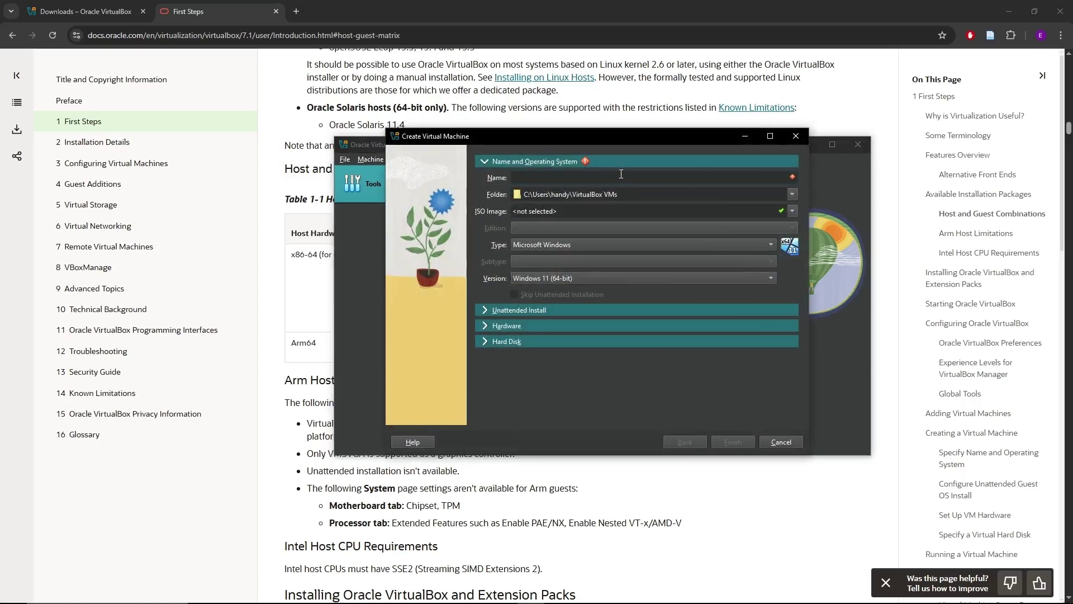
pyautogui.write('Test')
# Choose Windows.iso as the ISO image for the Test machine.
pyautogui.click(794, 211)
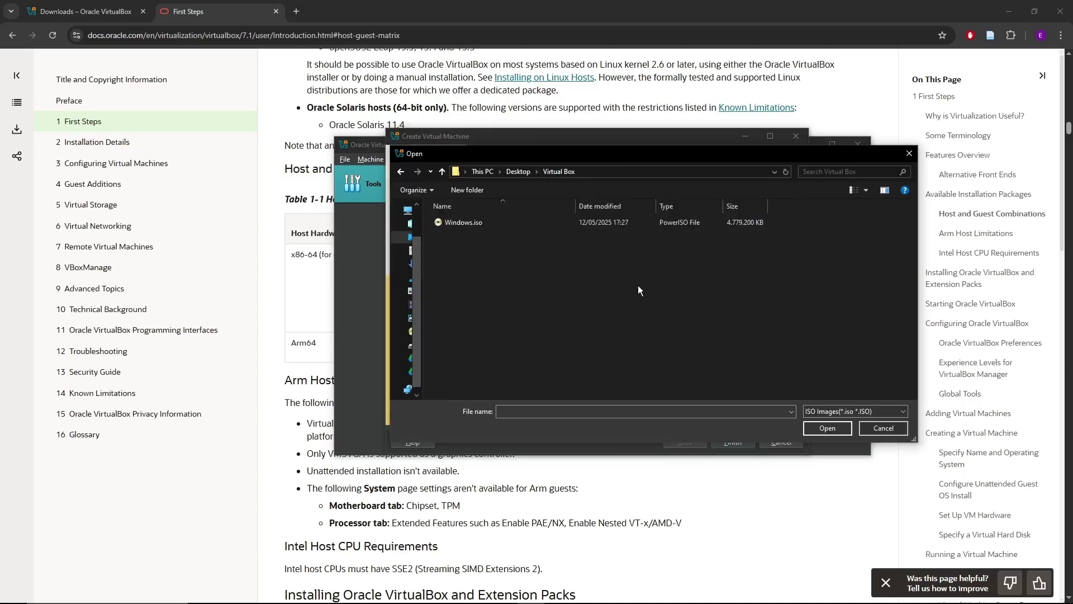
pyautogui.moveTo(575, 152); pyautogui.dragTo(200, 142)
pyautogui.click(126, 211)
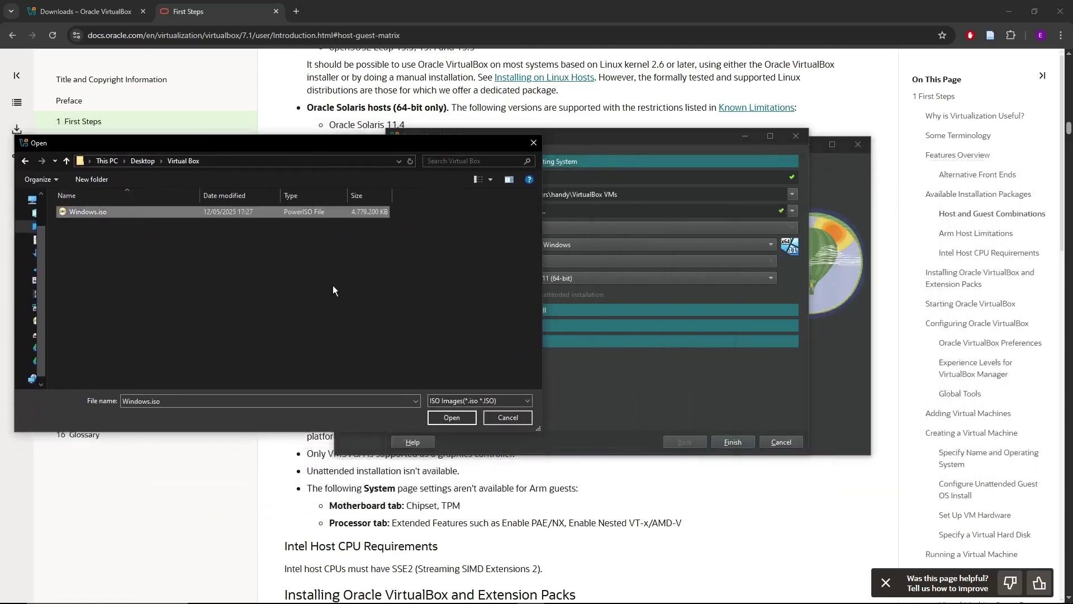
pyautogui.click(465, 421)
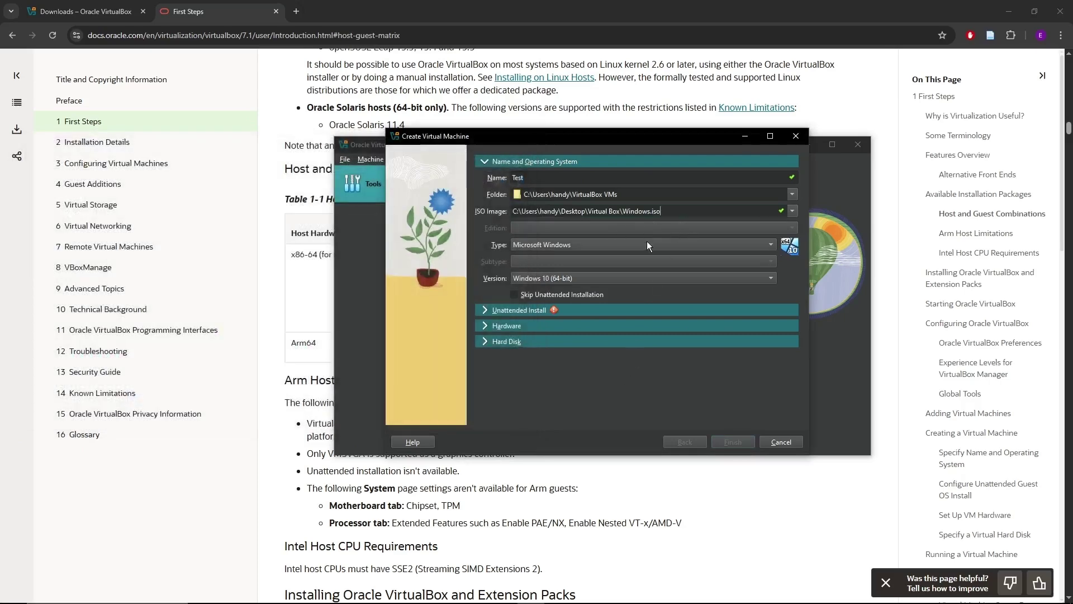
# Keep type Microsoft Windows and set the version to Windows 10 (64-bit).
pyautogui.click(729, 247)
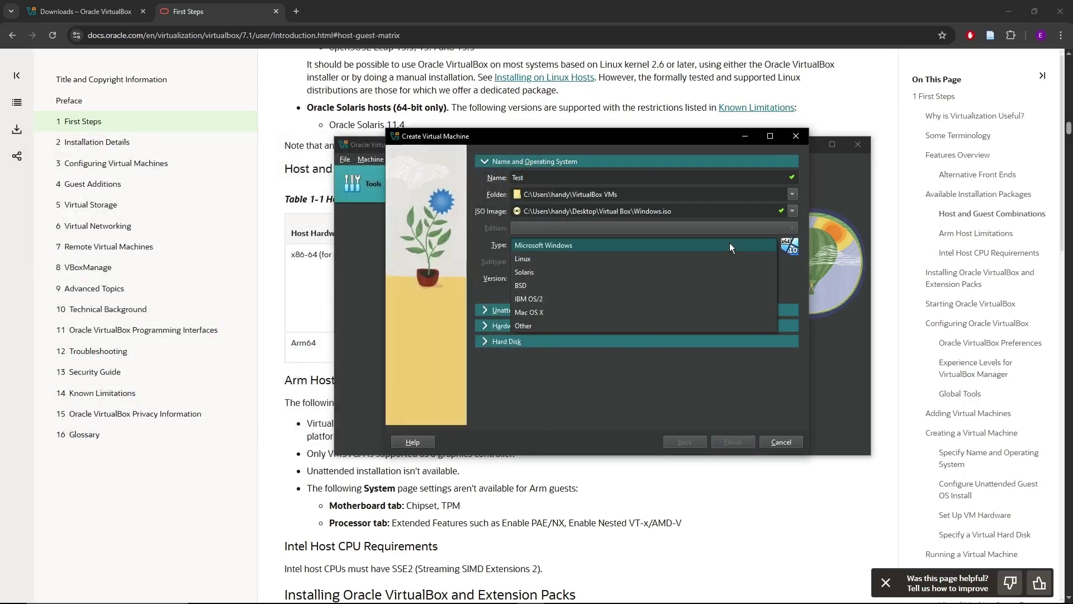
pyautogui.click(642, 243)
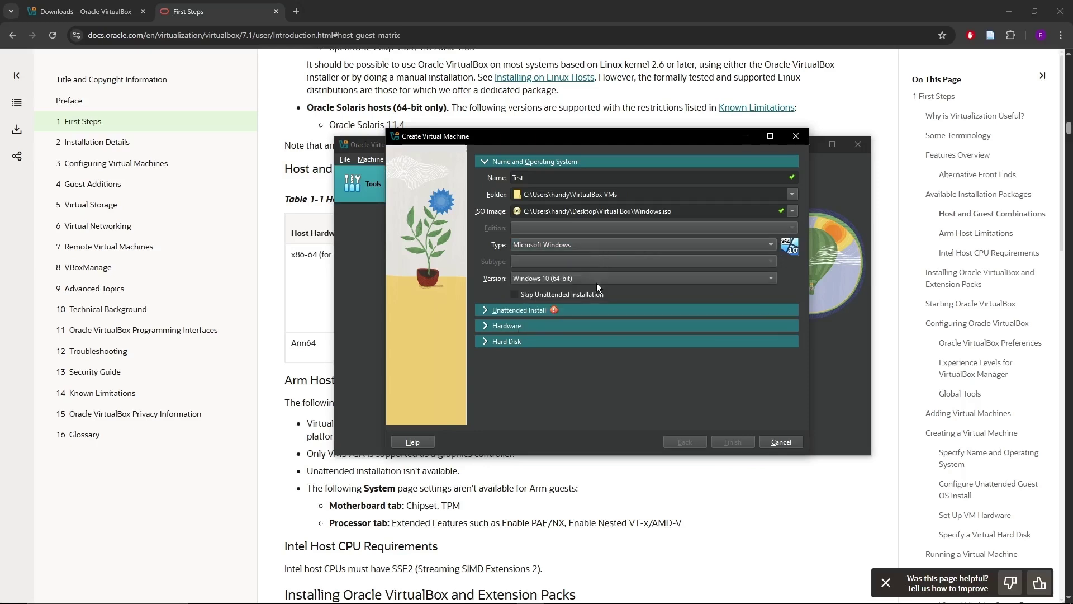
pyautogui.click(616, 280)
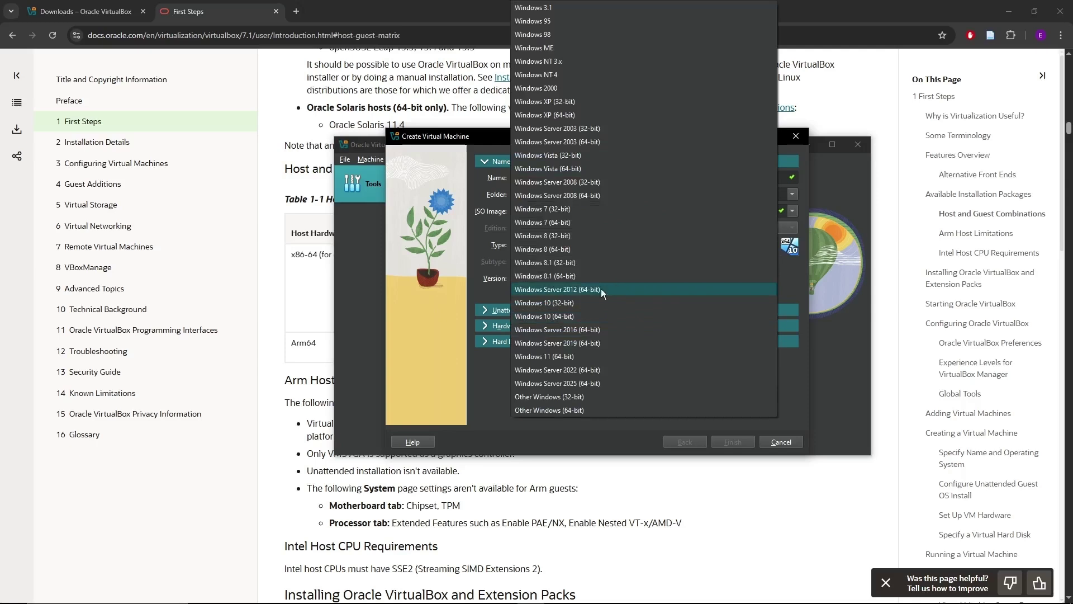
pyautogui.click(572, 312)
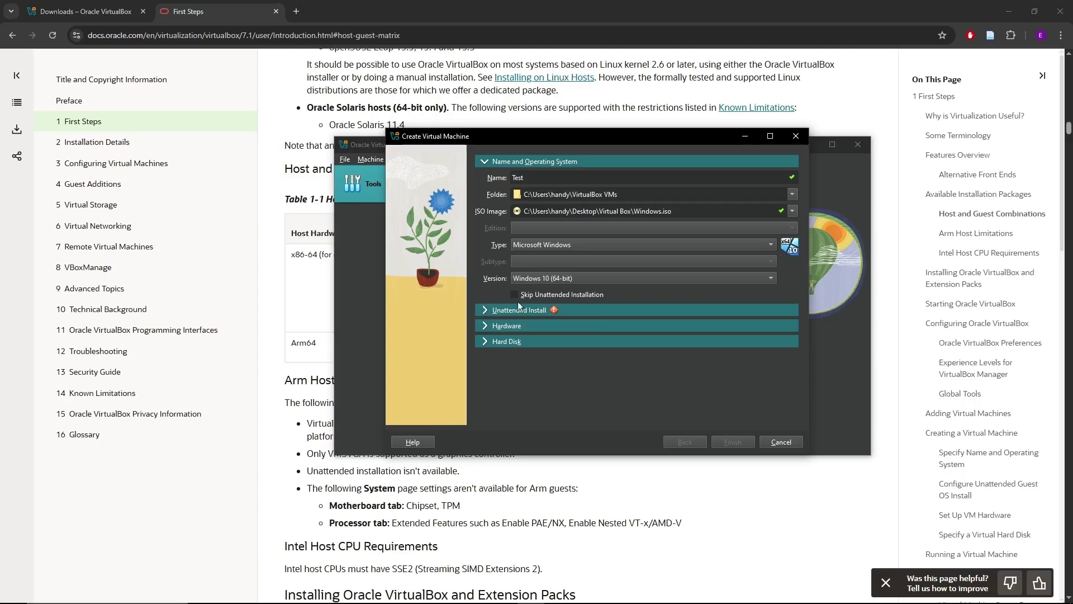
# In Unattended Install, enter the guest account password twice and select the Product Key field.
pyautogui.click(485, 311)
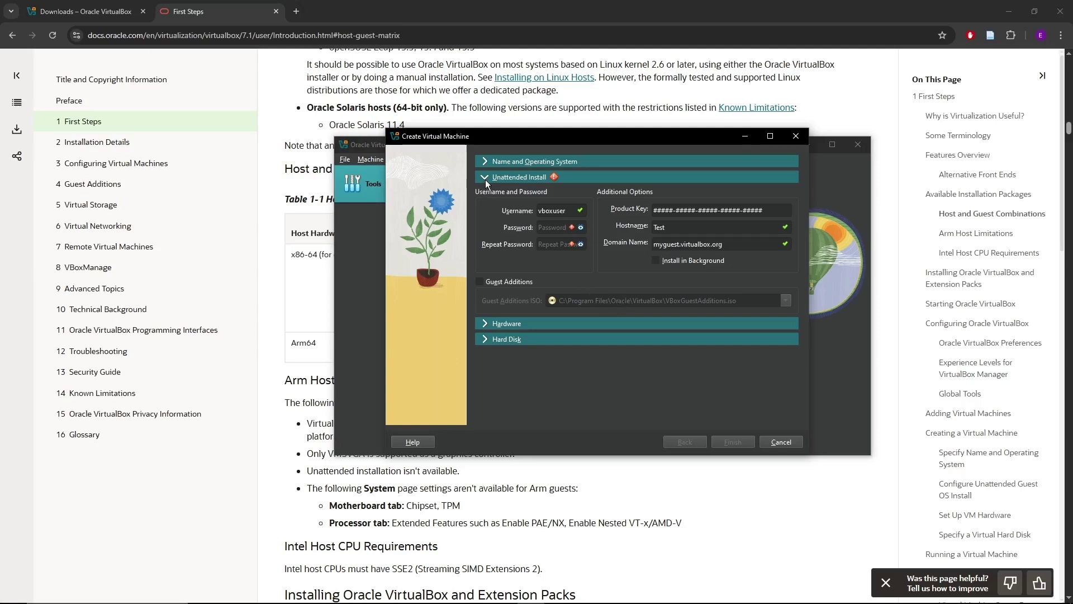
pyautogui.click(485, 162)
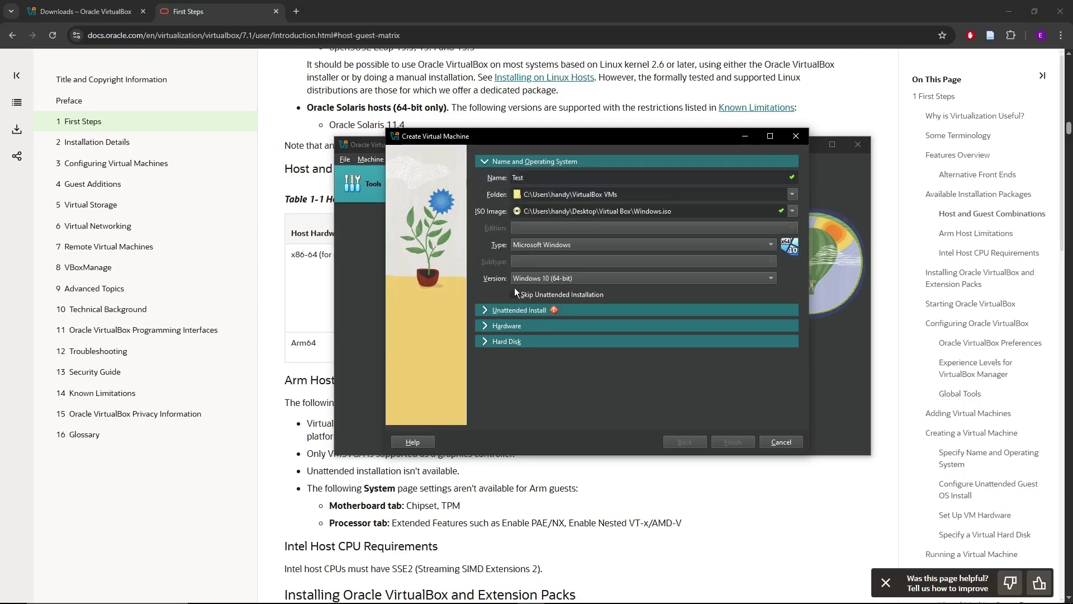
pyautogui.click(485, 310)
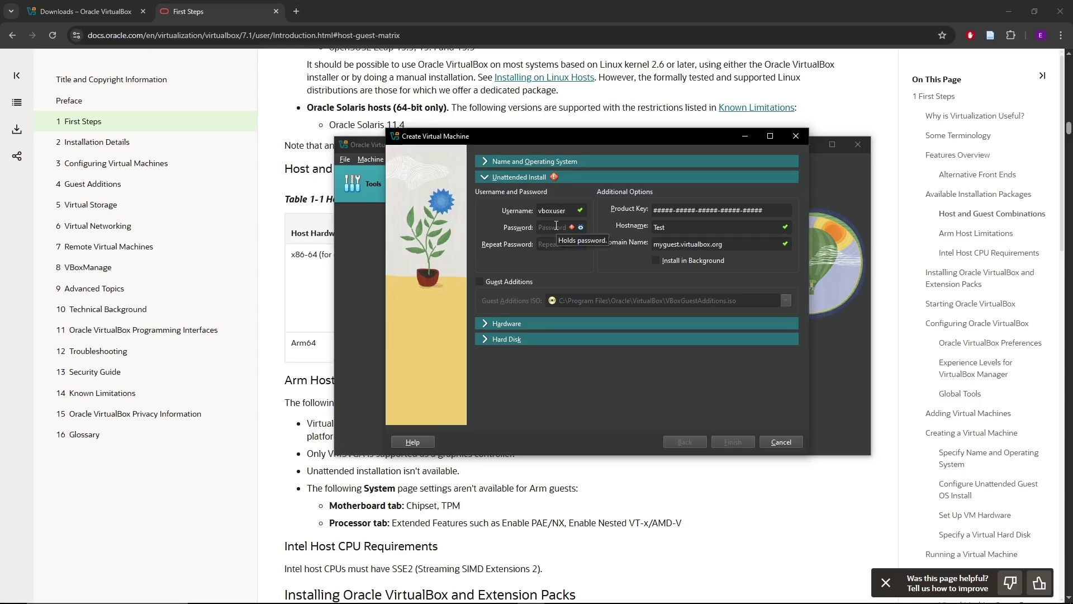
pyautogui.click(556, 226)
pyautogui.write('test')
pyautogui.press('Tab')
pyautogui.write('test')
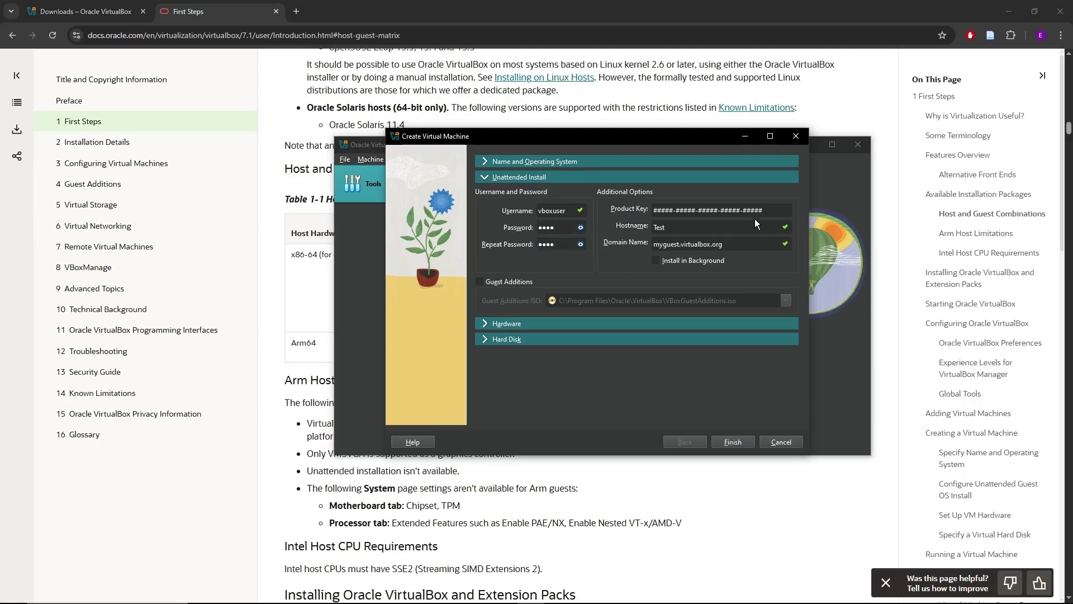
pyautogui.click(768, 211)
# Give the VM 8192 MB base memory and 4 processors in the Hardware section.
pyautogui.click(485, 323)
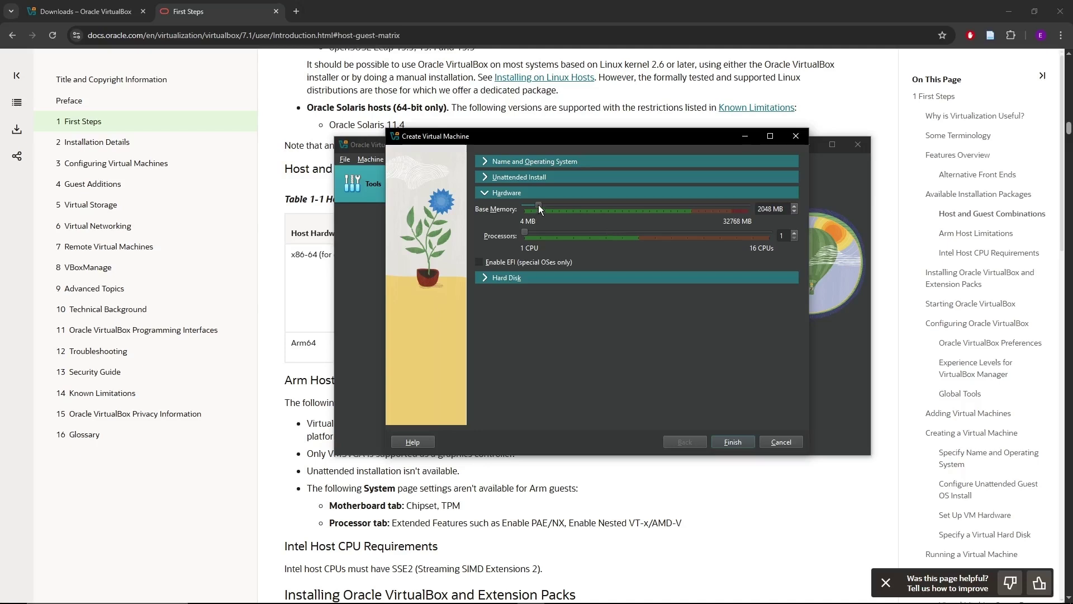
pyautogui.moveTo(553, 211); pyautogui.dragTo(578, 217)
pyautogui.moveTo(581, 206)
pyautogui.mouseDown()
pyautogui.moveTo(635, 222)
pyautogui.moveTo(582, 227)
pyautogui.mouseUp()
# Size the new Test.vdi virtual hard disk to about 50.68 GB.
pyautogui.click(485, 277)
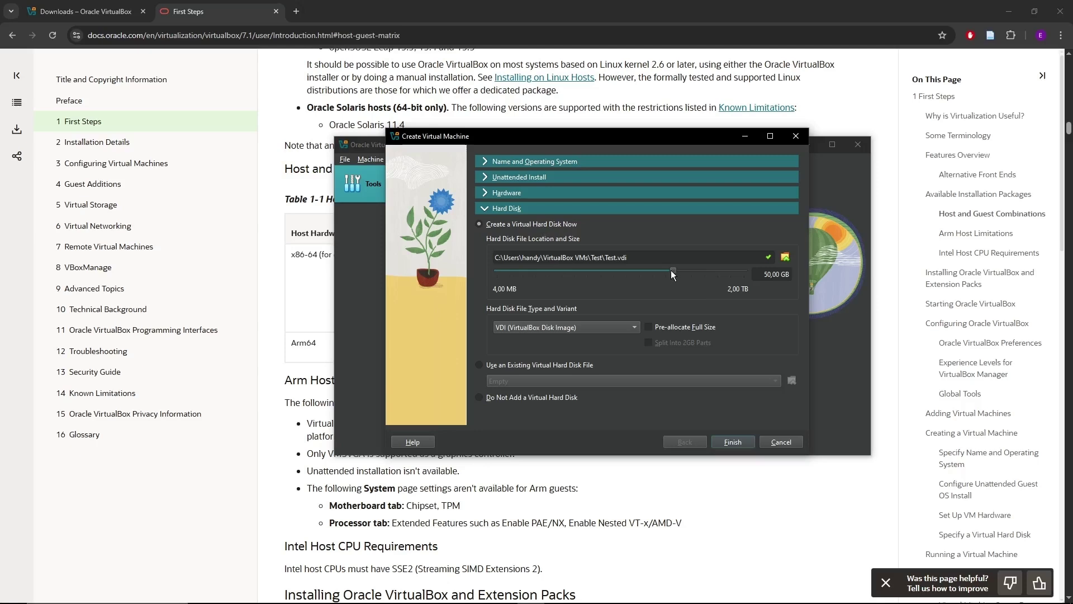
pyautogui.moveTo(671, 271); pyautogui.dragTo(673, 276)
# Finish creating the Test VM, then move and widen its running window.
pyautogui.click(733, 442)
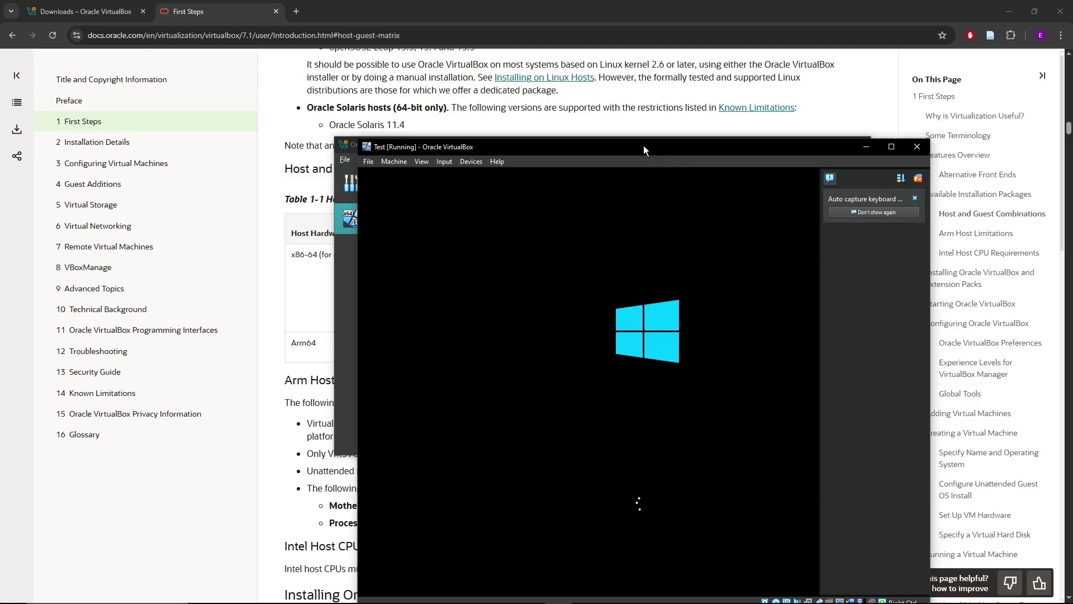
pyautogui.moveTo(644, 145); pyautogui.dragTo(577, 85)
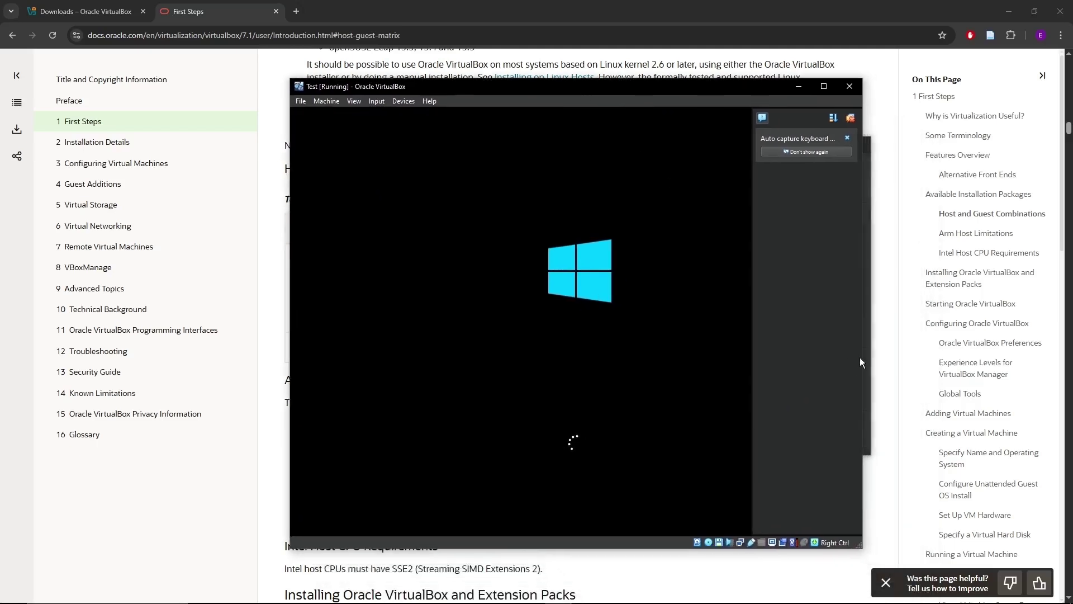
pyautogui.moveTo(860, 362)
pyautogui.mouseDown()
pyautogui.moveTo(880, 370)
pyautogui.moveTo(870, 370)
pyautogui.mouseUp()
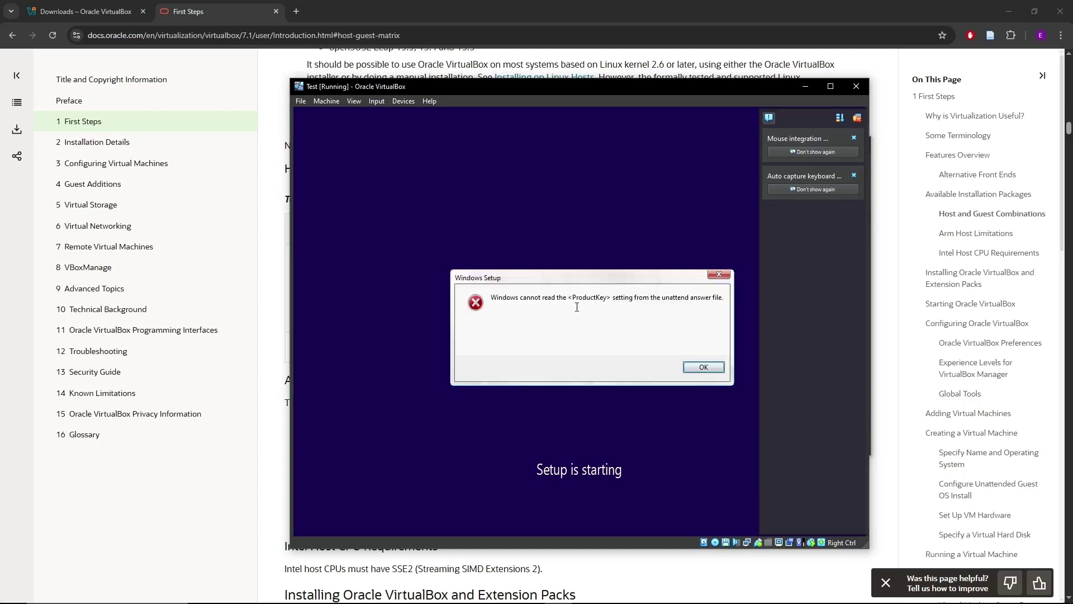
# Dismiss the ProductKey setup error and power off the Test VM.
pyautogui.click(702, 367)
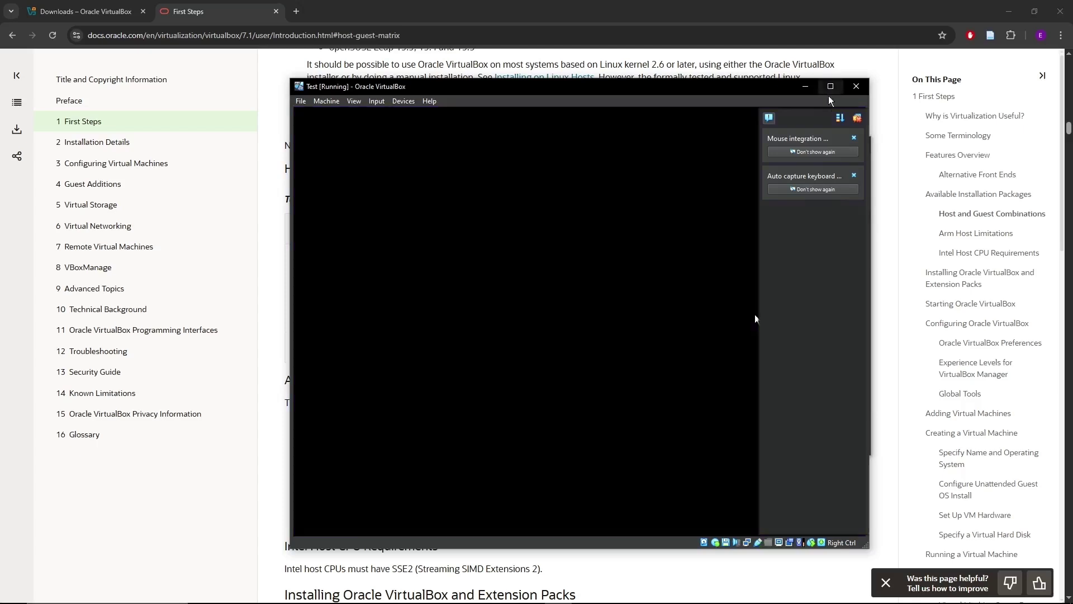
pyautogui.click(301, 101)
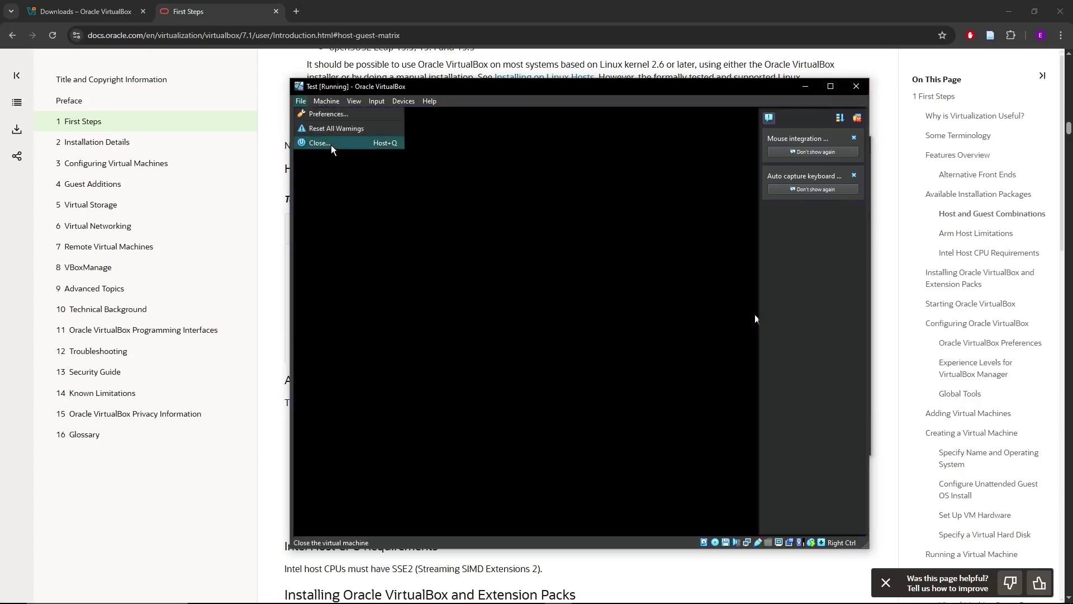
pyautogui.click(333, 147)
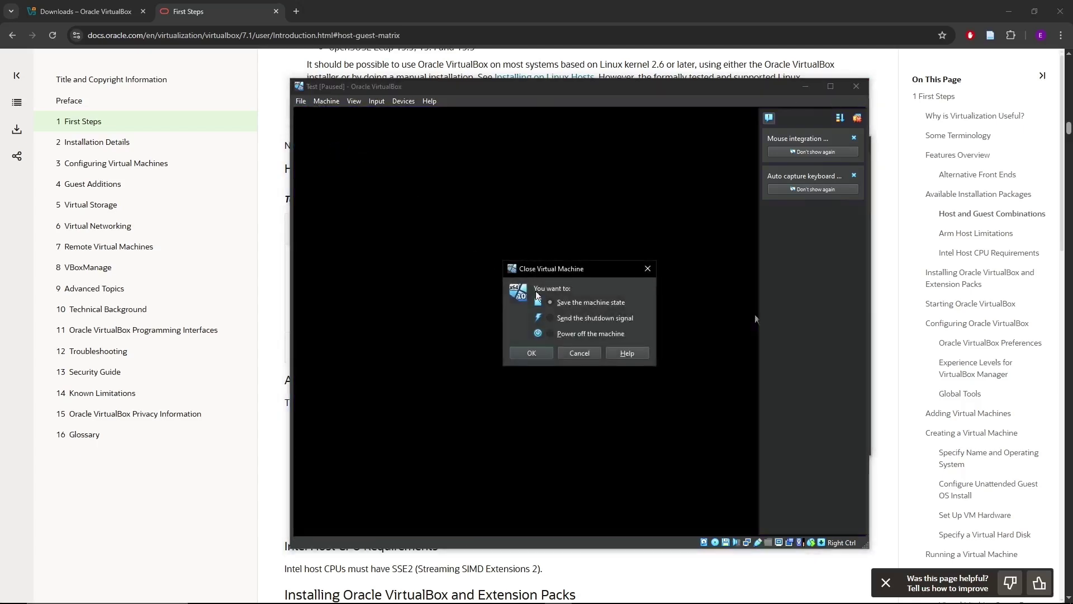
pyautogui.click(553, 335)
pyautogui.click(538, 353)
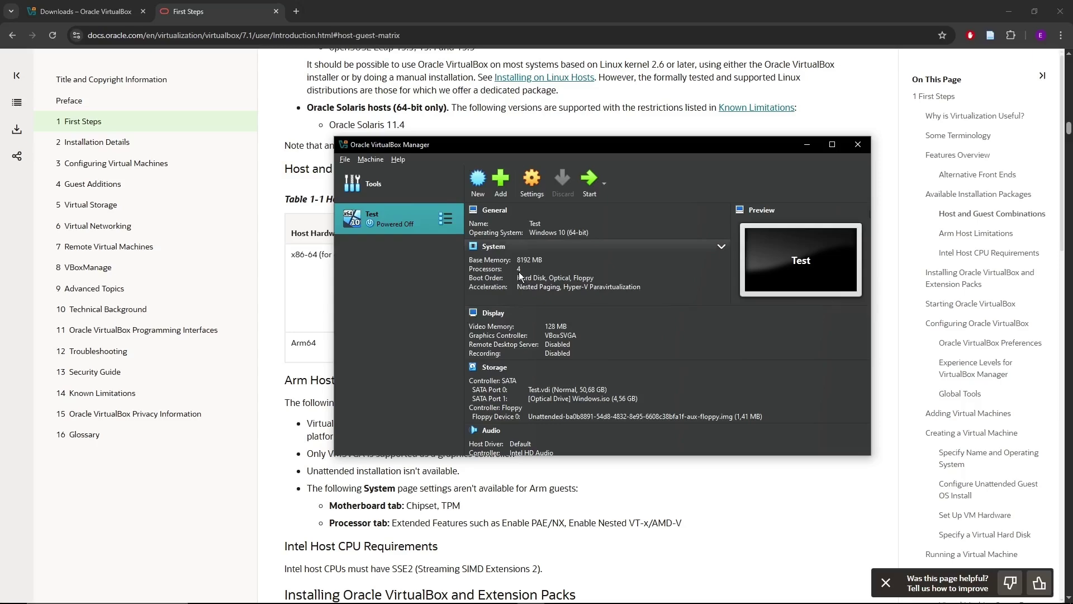
# Review the Test VM's settings and close them without changes.
pyautogui.click(529, 191)
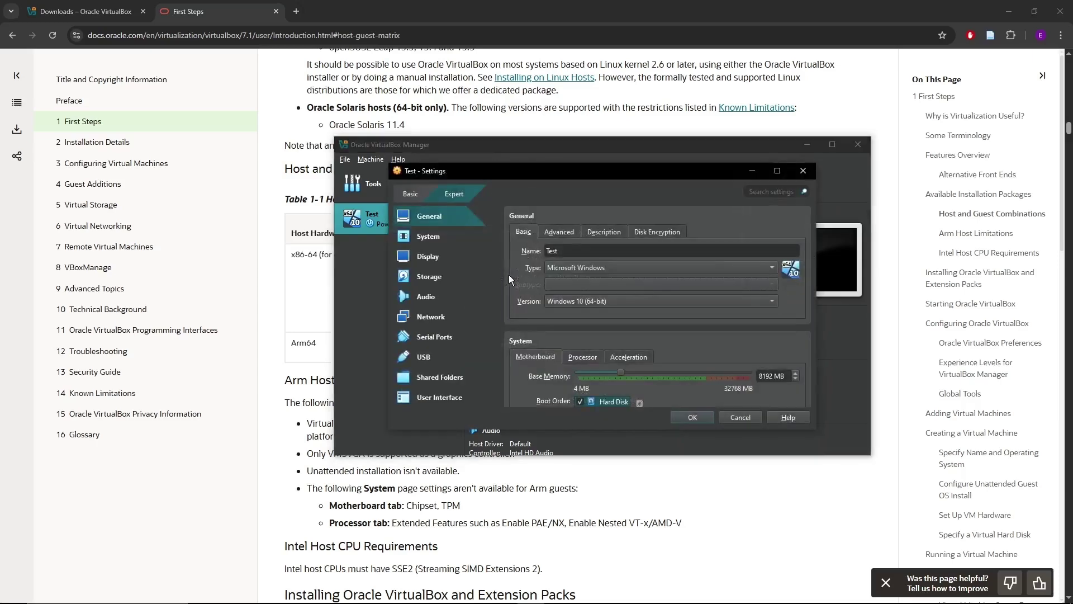
pyautogui.scroll(-5, 575, 272)
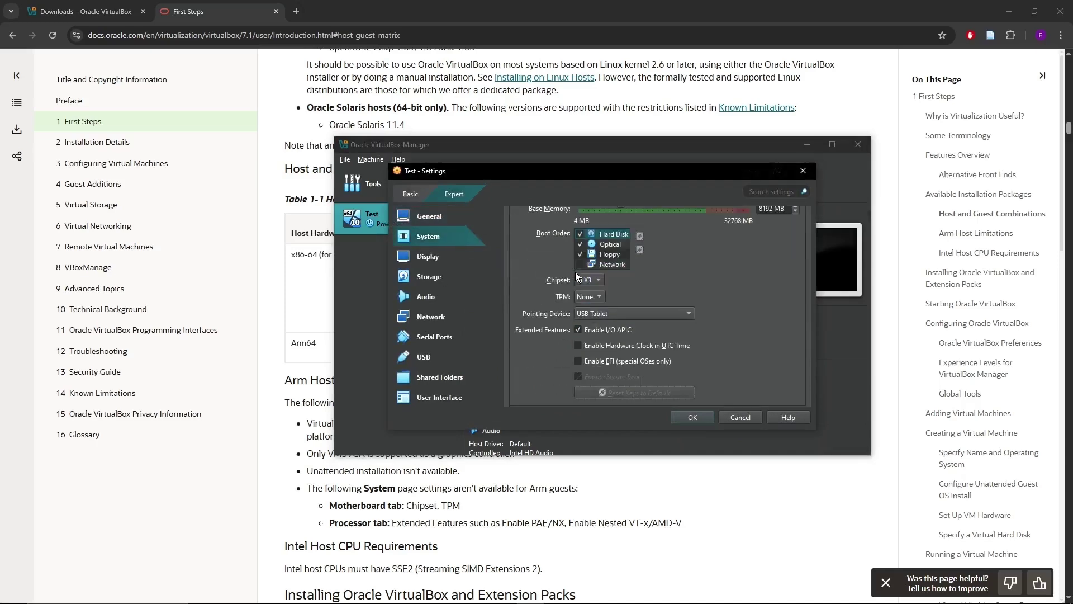
pyautogui.click(804, 172)
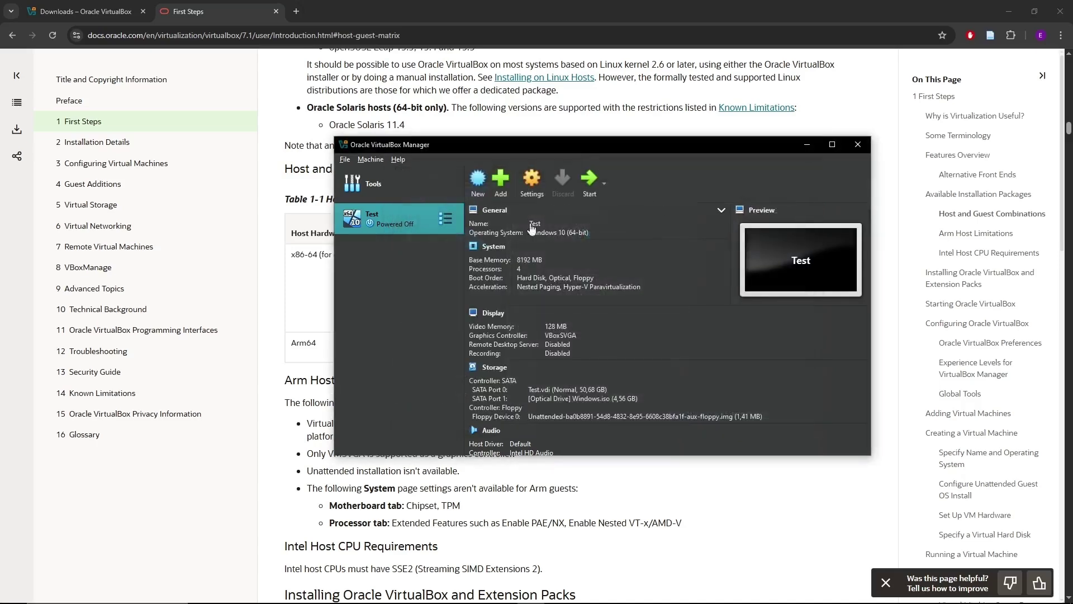
# Remove the Test VM and confirm deleting it from the Manager.
pyautogui.rightClick(431, 218)
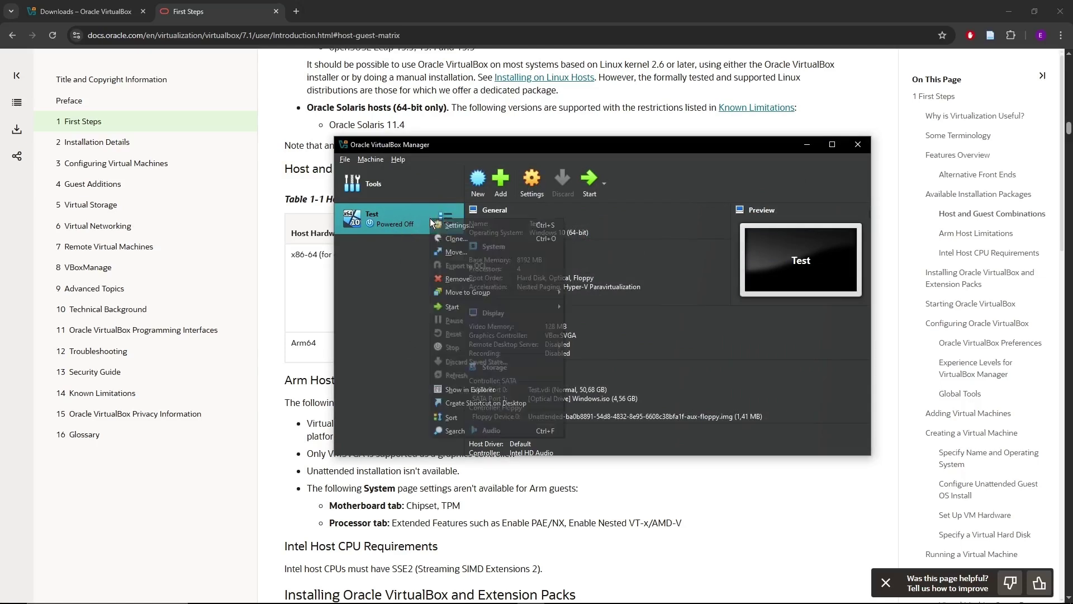
pyautogui.click(459, 277)
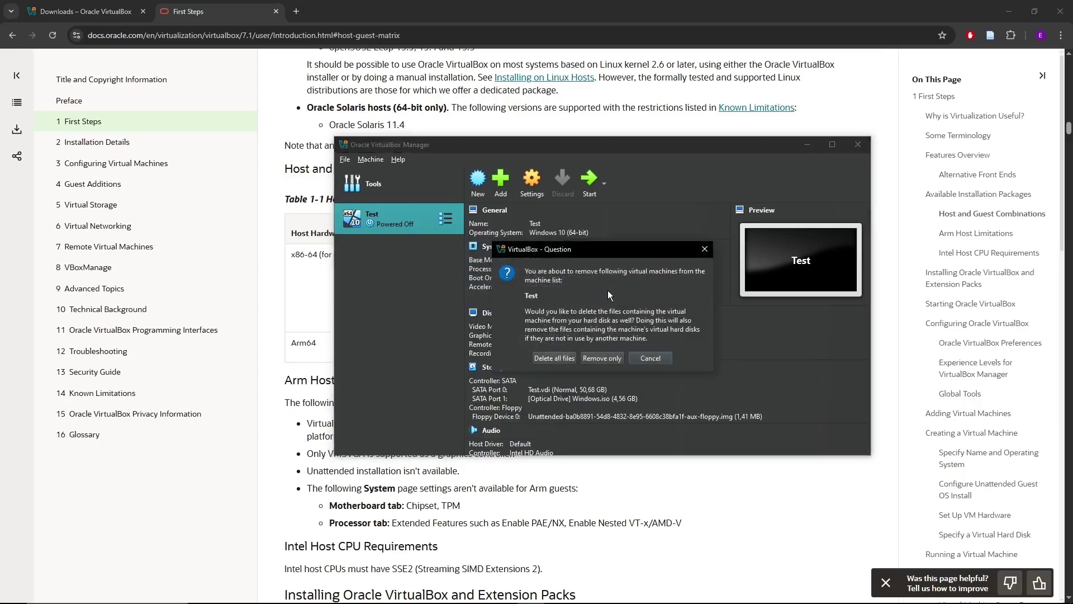
pyautogui.click(554, 357)
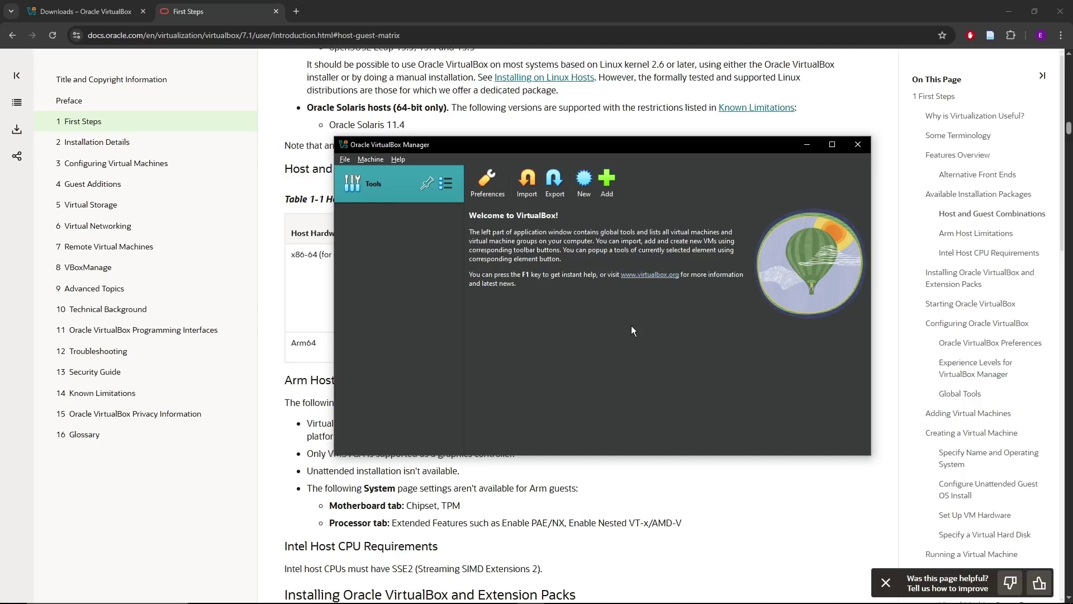
pyautogui.moveTo(513, 600)
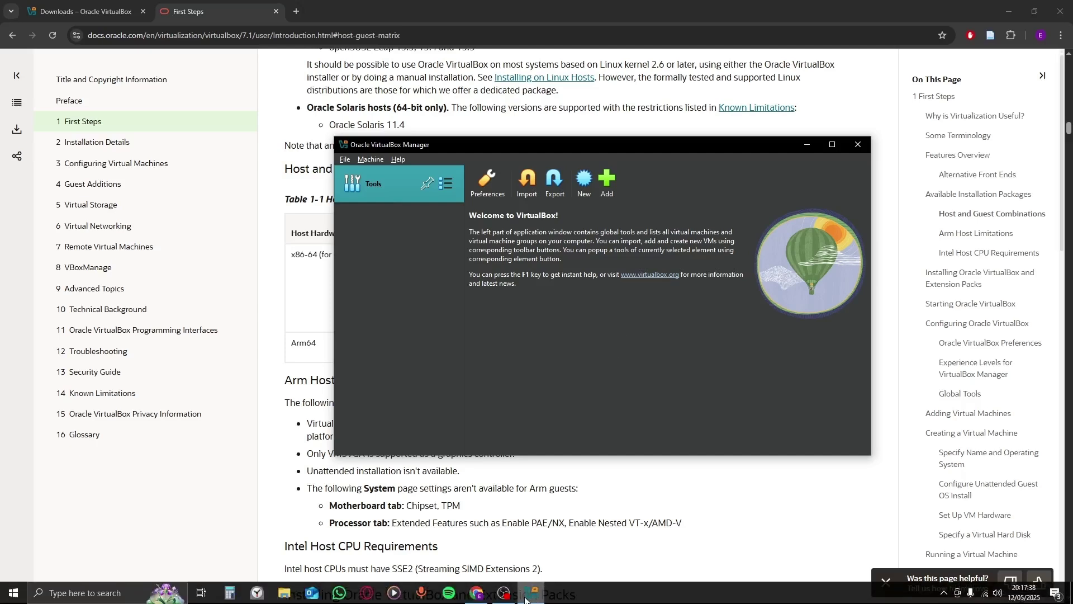